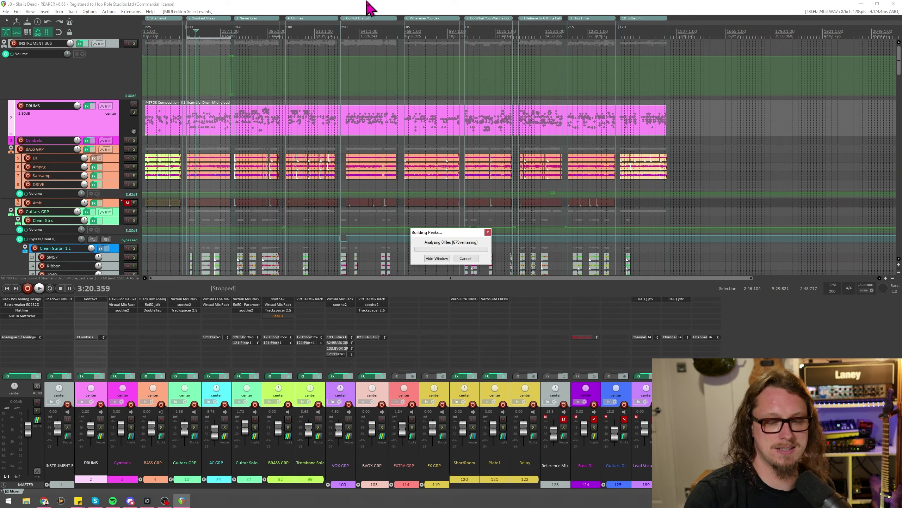
Select the Reference Mix strip in the mixer so the arrange view scrolls down to it.
scroll(409, 122, up, 2)
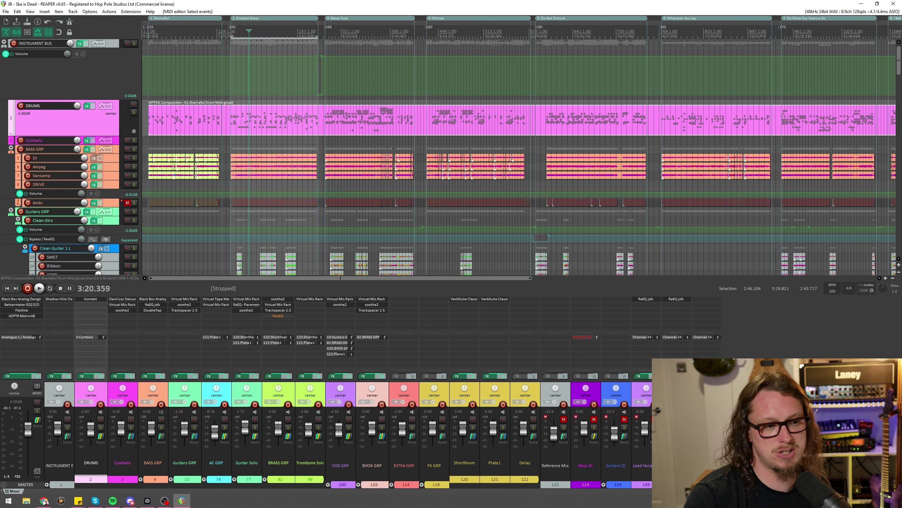
click(561, 487)
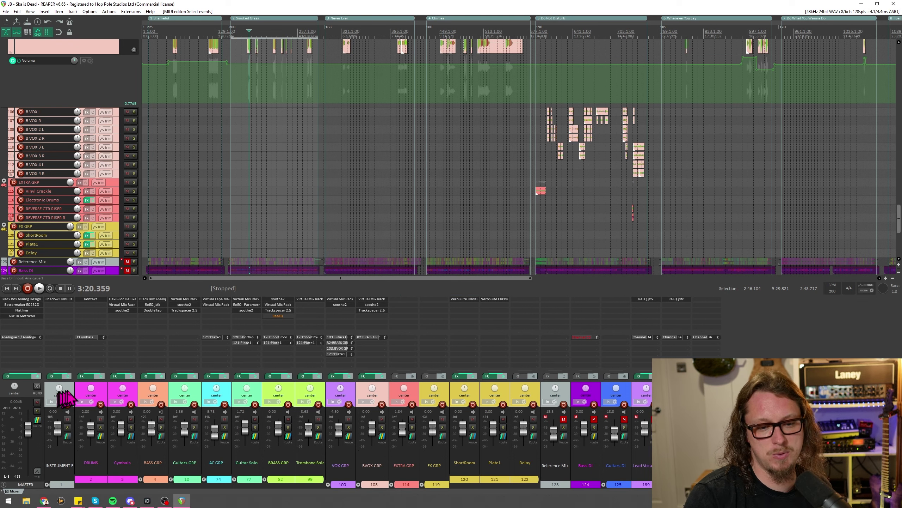
click(59, 464)
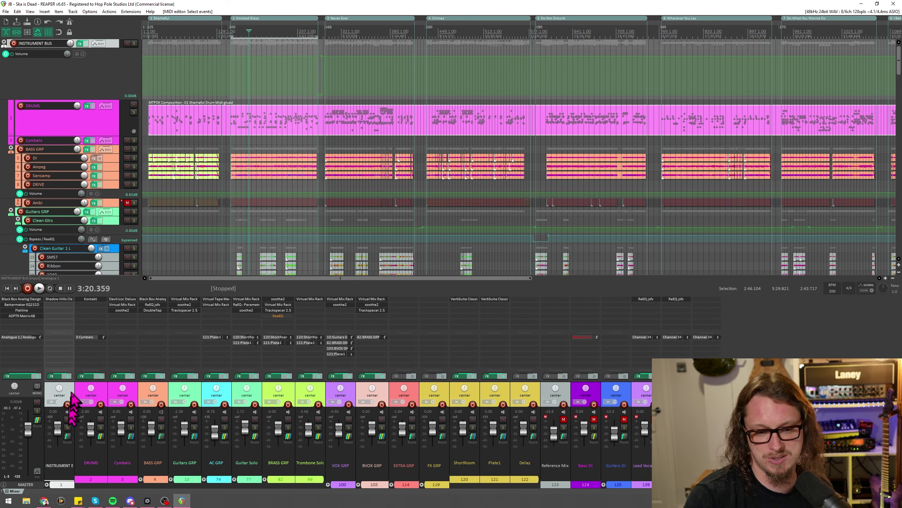
click(104, 391)
click(124, 391)
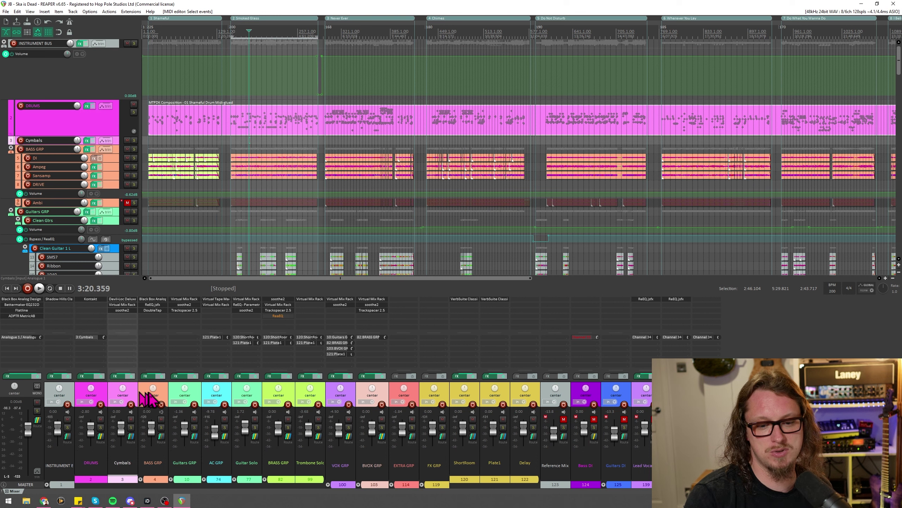
click(157, 391)
click(185, 391)
click(217, 391)
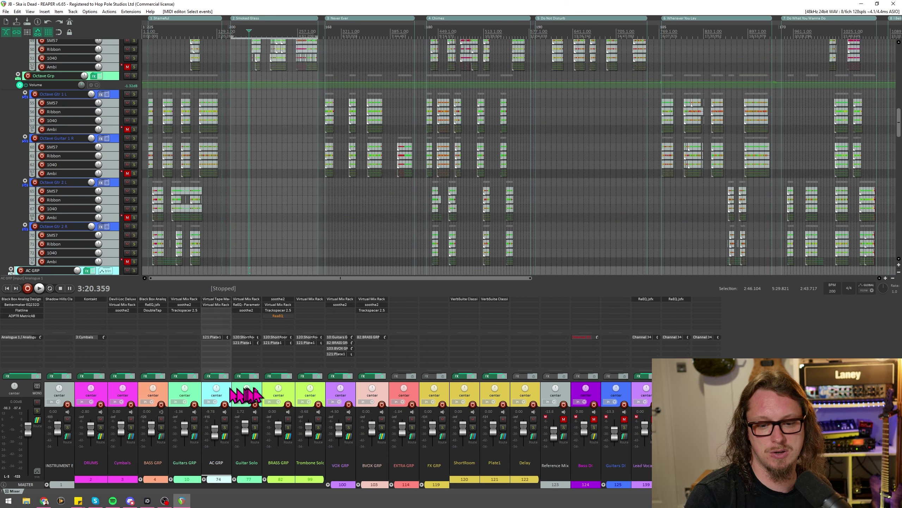
click(259, 391)
click(270, 391)
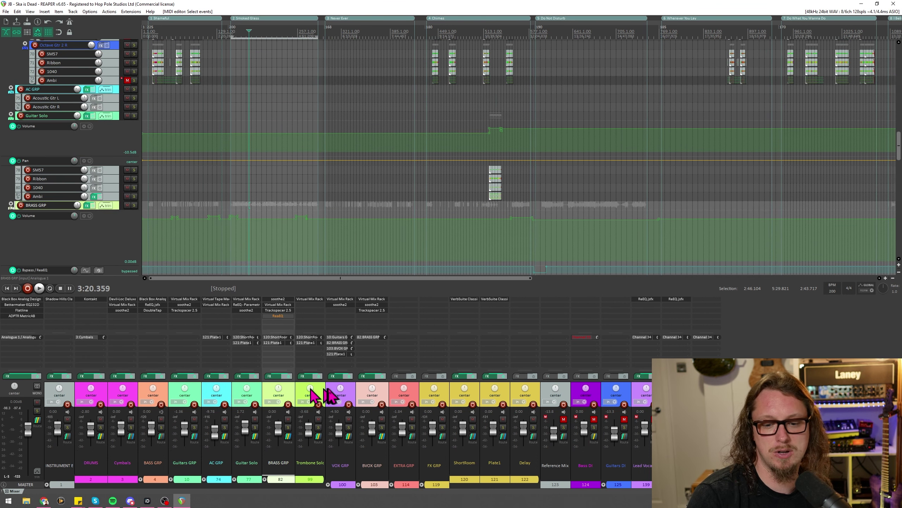
click(319, 391)
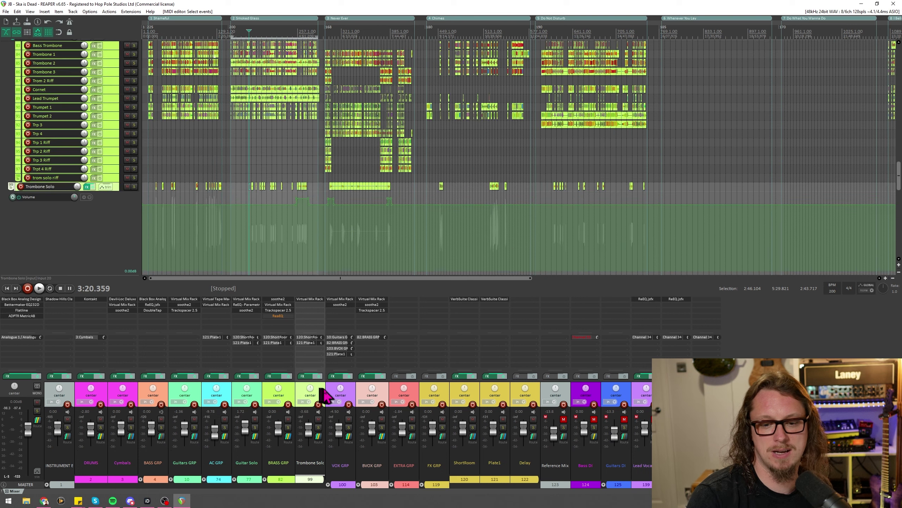
click(354, 387)
click(364, 389)
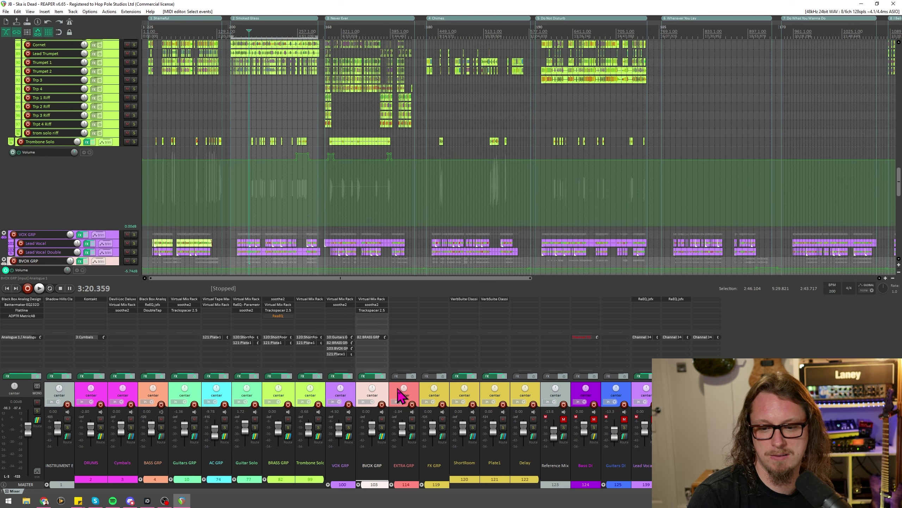
click(398, 395)
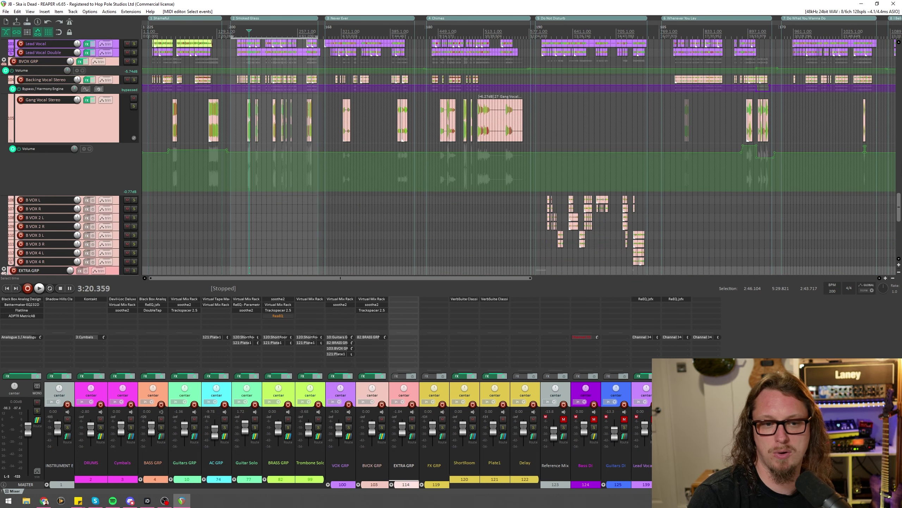
click(436, 395)
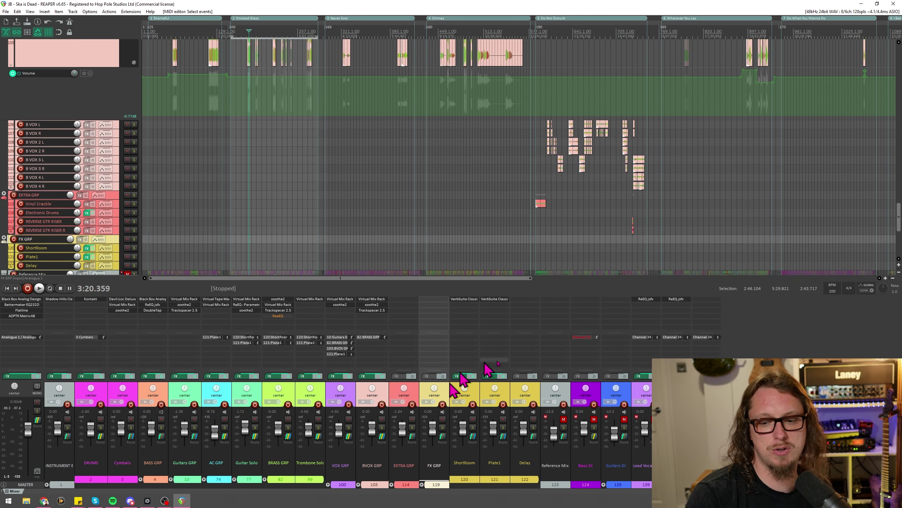
Expand Guitars GRP, Rhythm Grp and Rhythm Guitar 33 in the mixer, then select the SM57 channel.
click(171, 480)
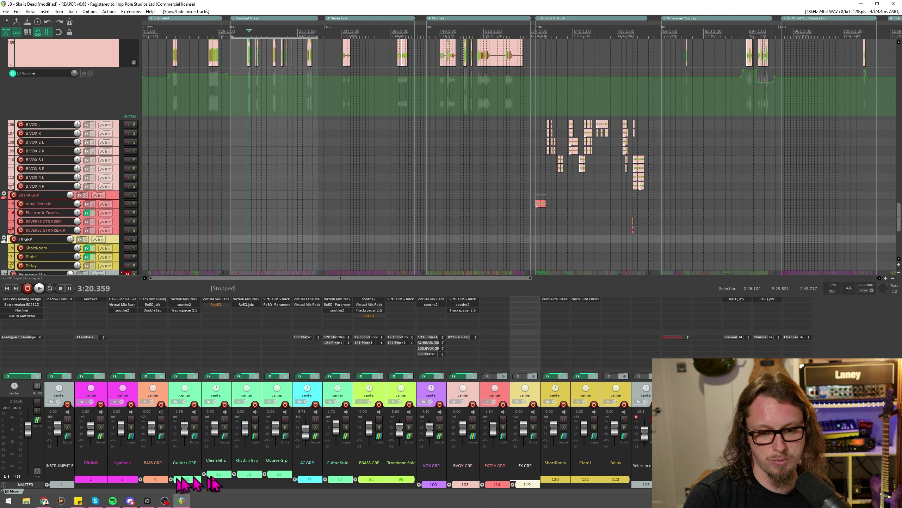
click(235, 475)
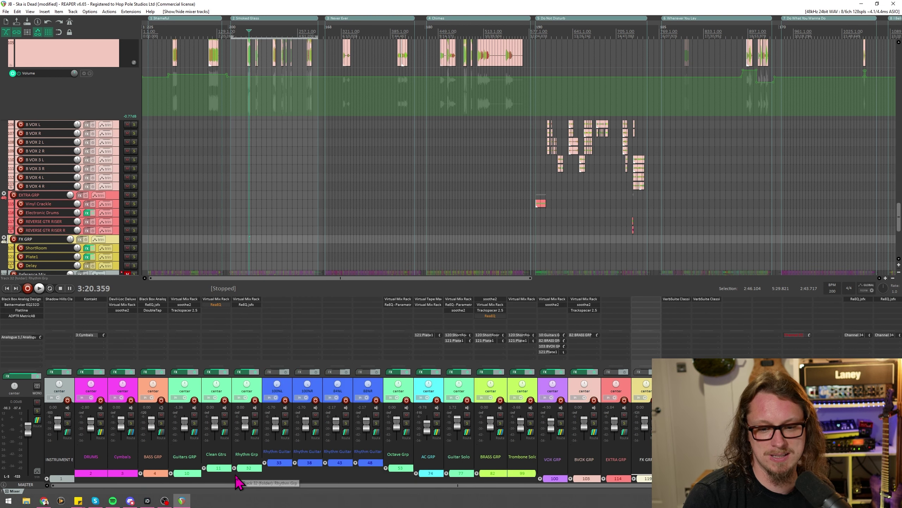
click(264, 463)
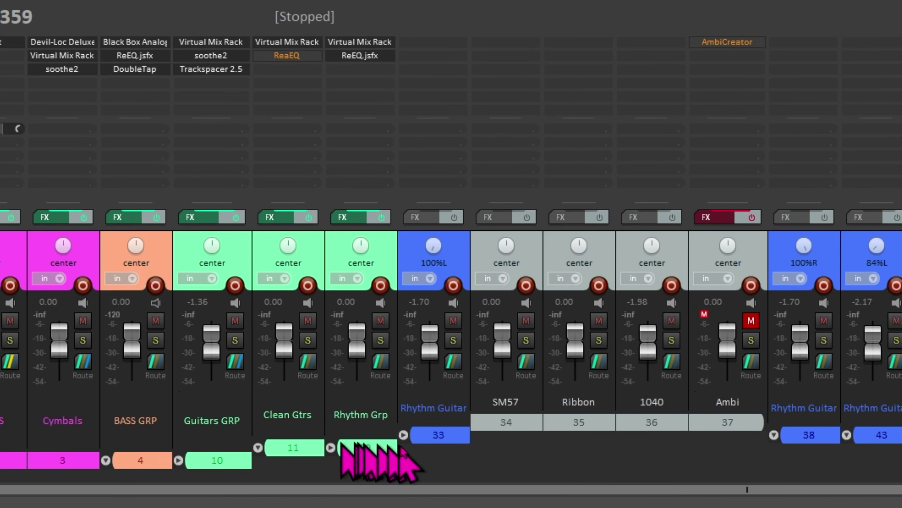
click(507, 421)
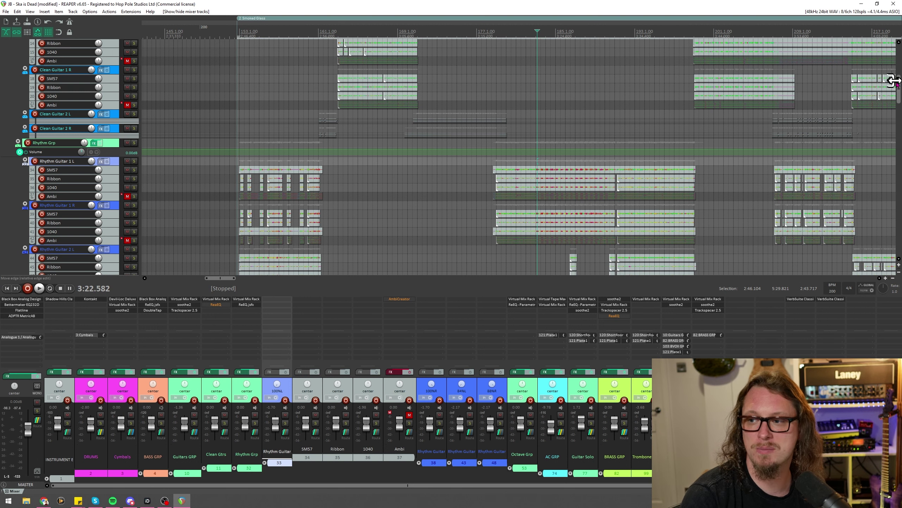
mouse_move(895, 77)
mouse_down()
mouse_move(899, 102)
mouse_move(899, 85)
mouse_up()
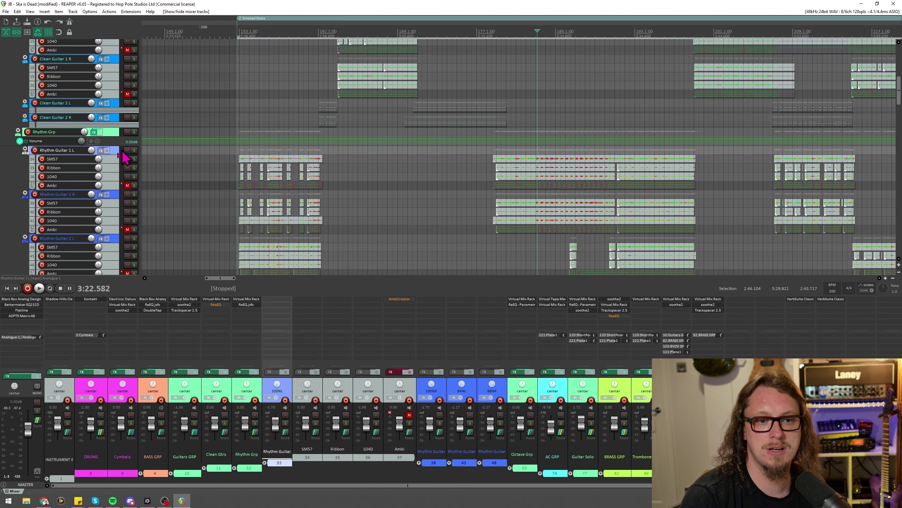
click(109, 133)
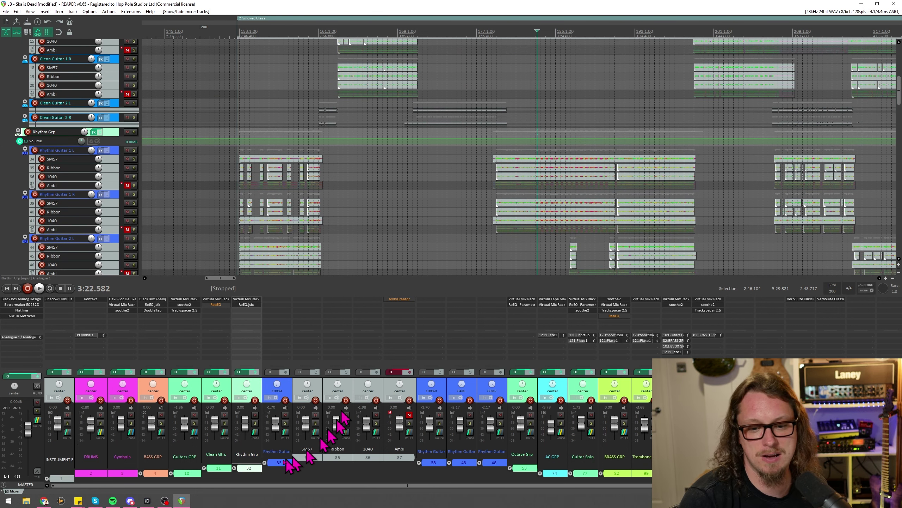
click(208, 367)
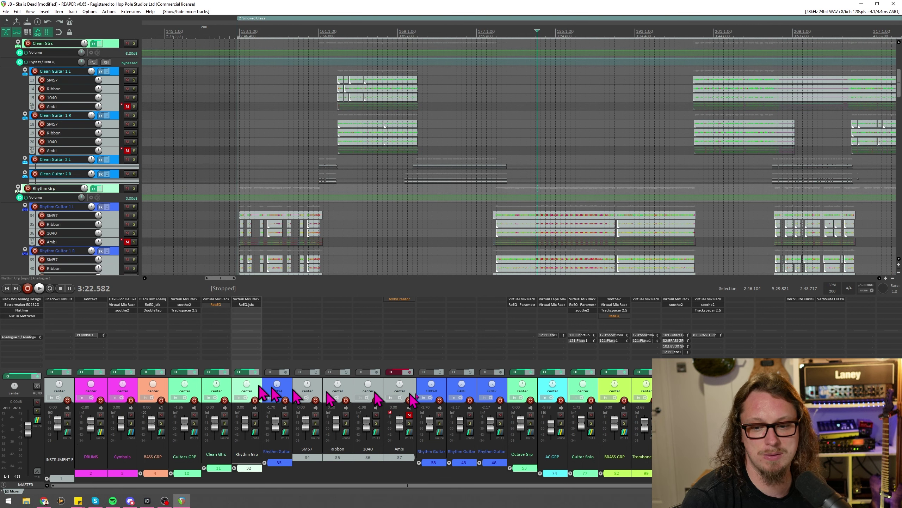
click(200, 389)
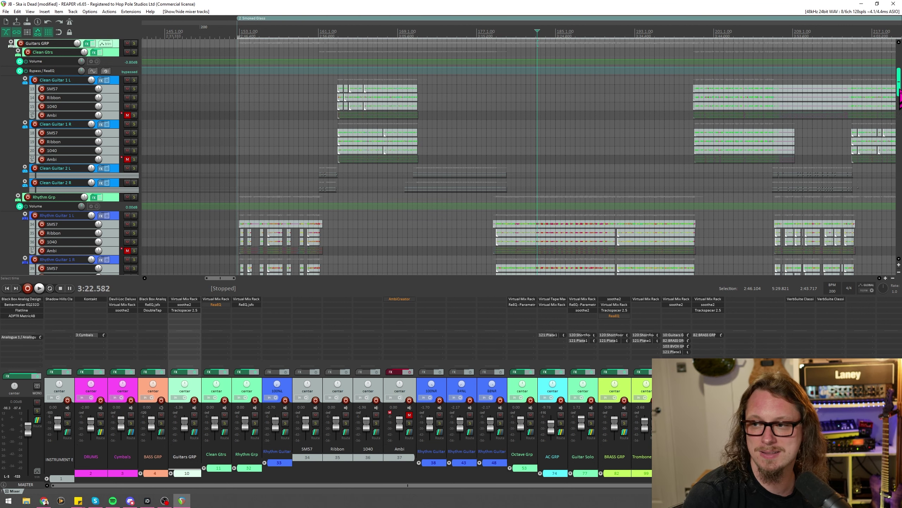
scroll(900, 91, up, 3)
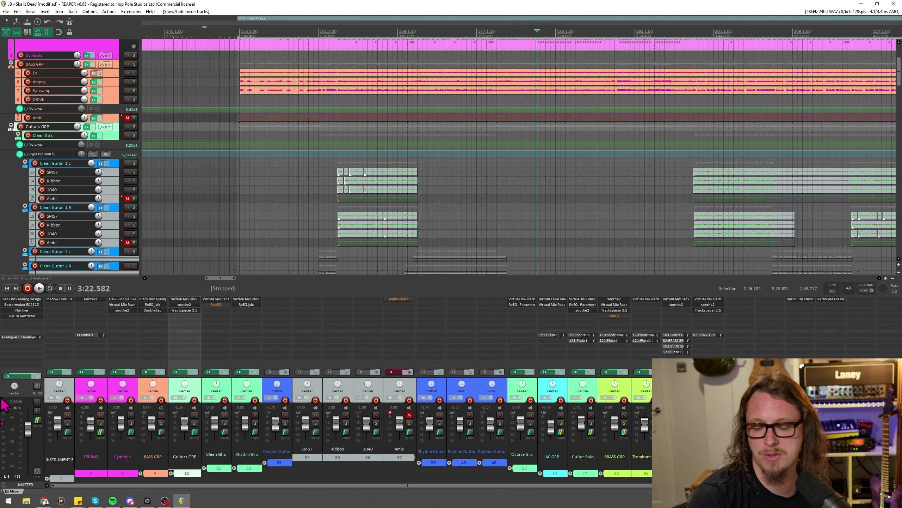
scroll(870, 94, up, 3)
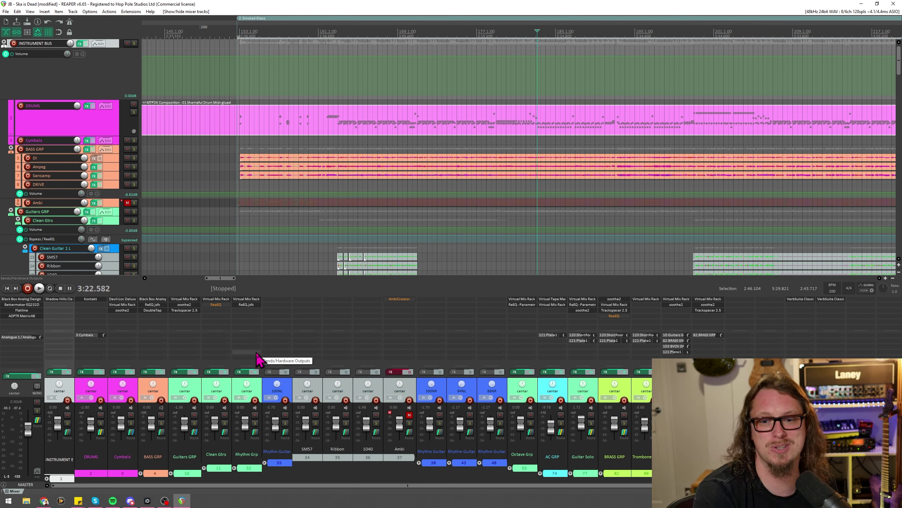
Solo the first rhythm guitar's SM57 mic and audition it briefly.
click(315, 423)
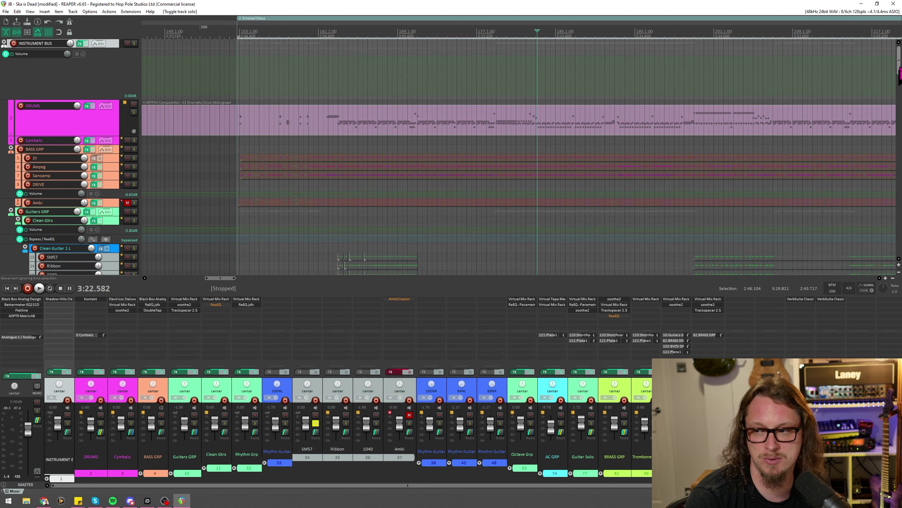
scroll(889, 89, down, 15)
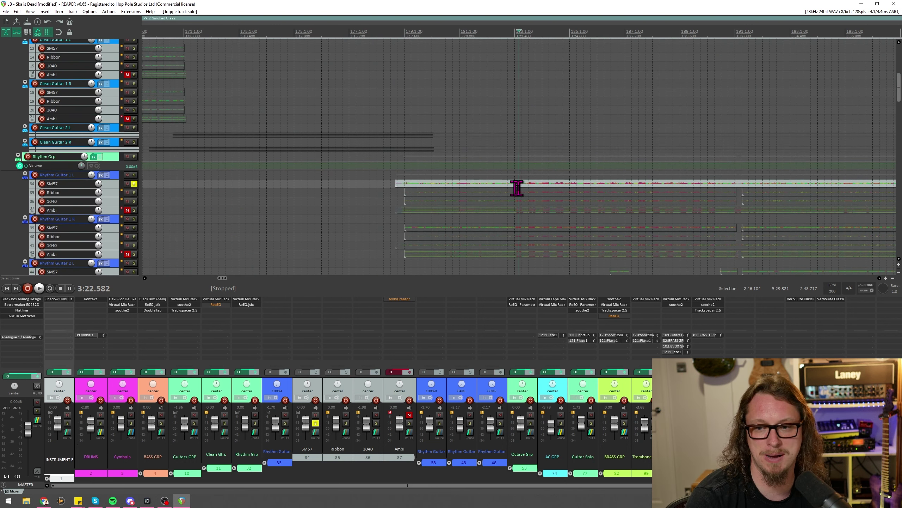
key(space)
scroll(552, 171, down, 3)
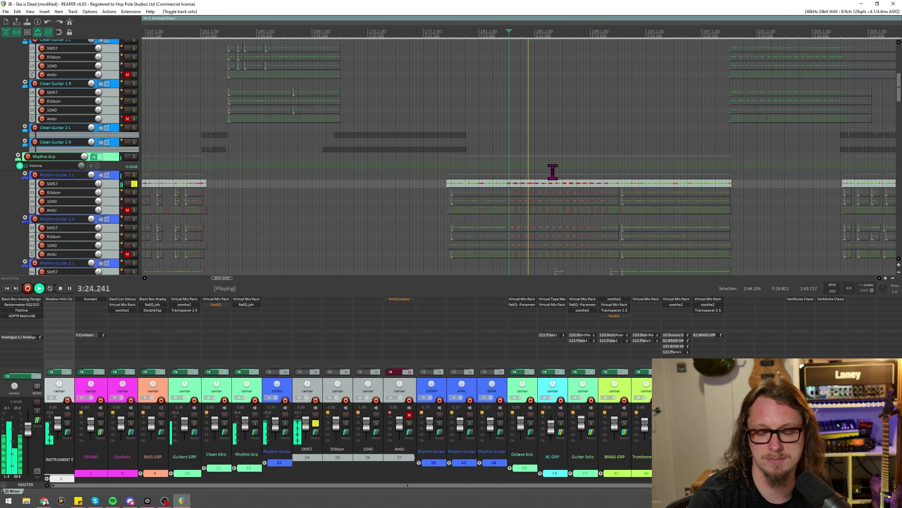
key(space)
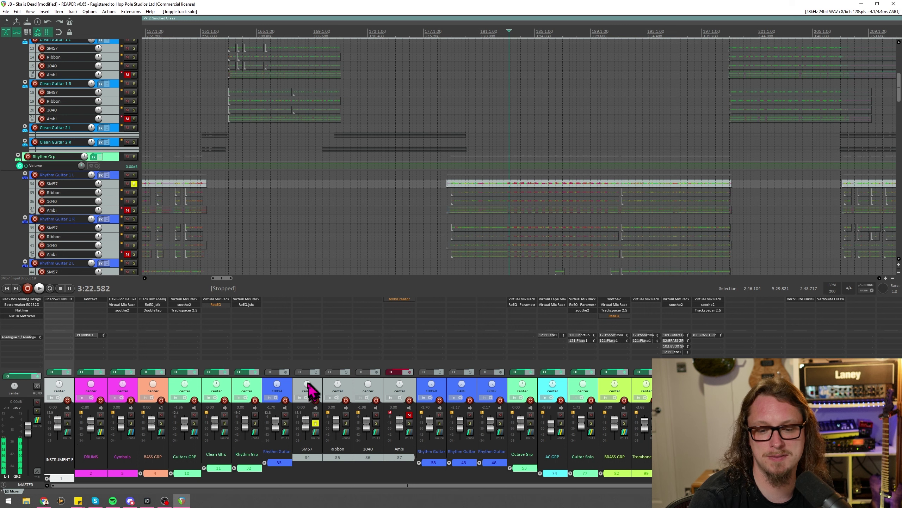
Move the solo to the Rhythm Guitar 1 L track, audition it, then unsolo it.
click(290, 393)
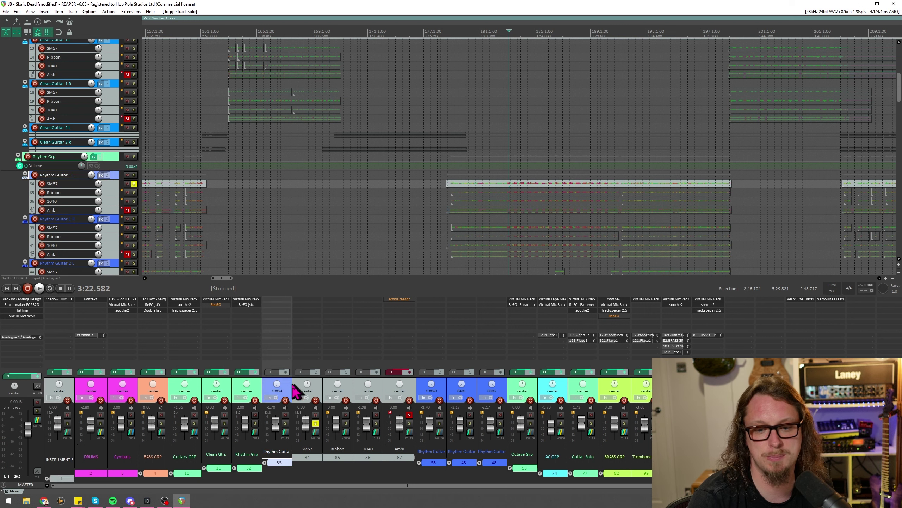
click(316, 422)
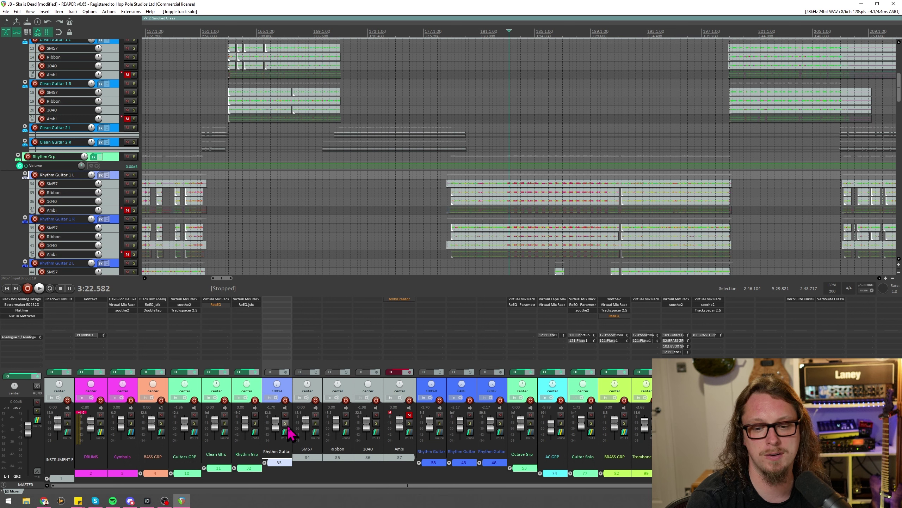
click(286, 423)
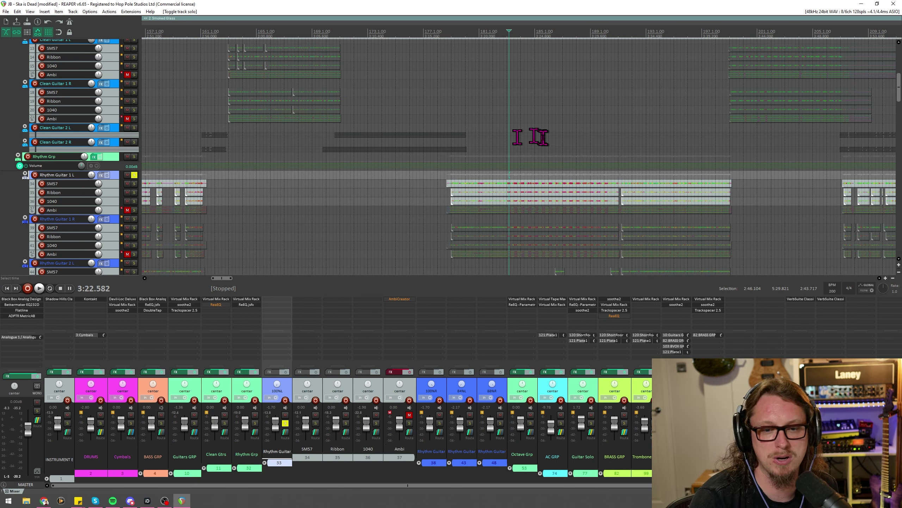
key(space)
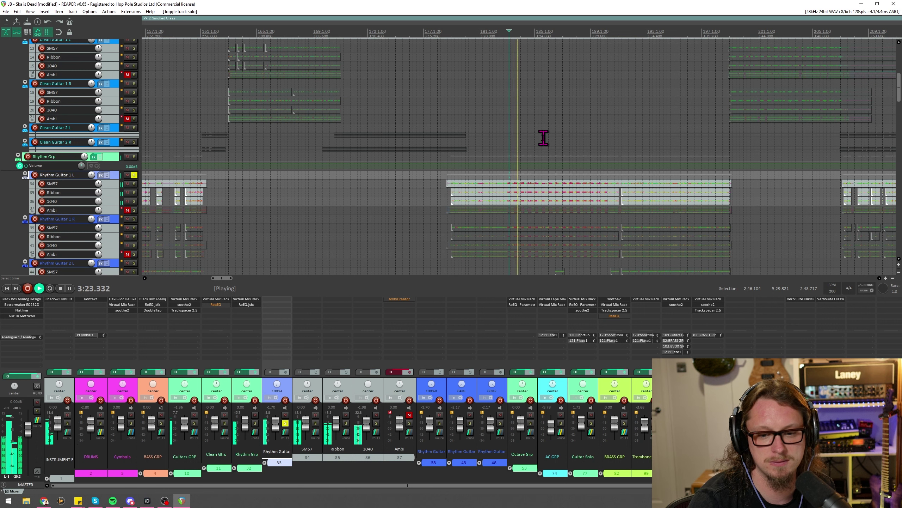
click(285, 423)
Solo the whole Rhythm Grp folder and play it, stopping at 3:22.582.
click(255, 423)
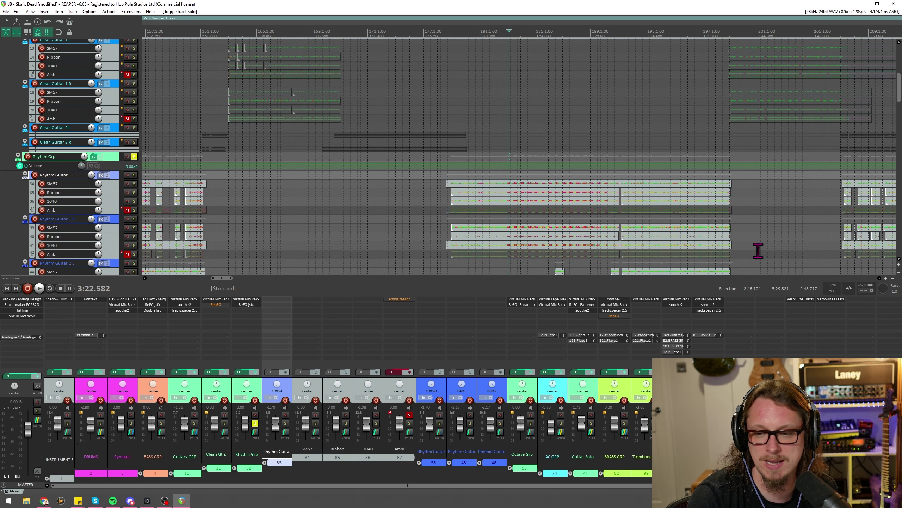
scroll(828, 111, down, 5)
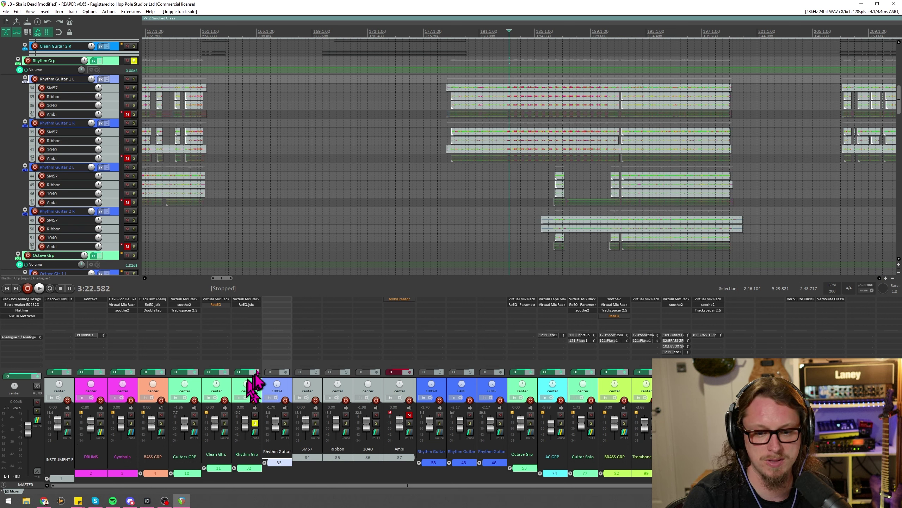
key(space)
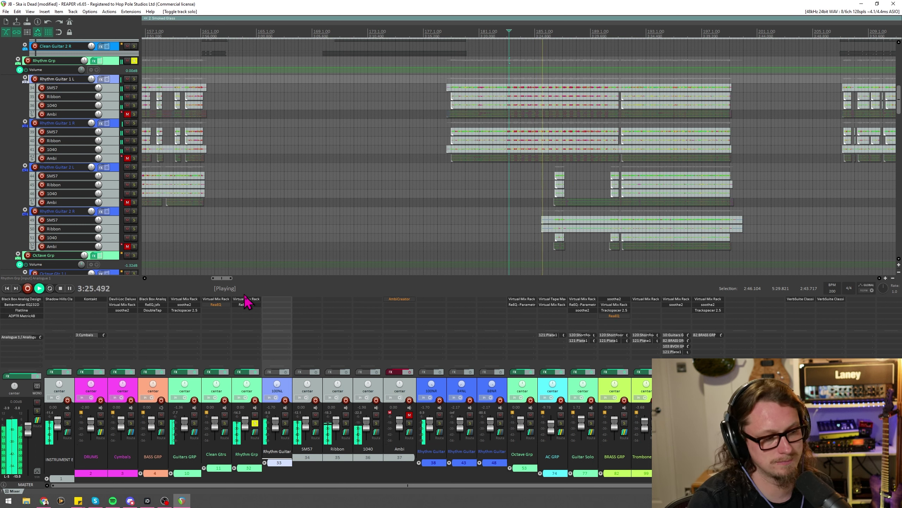
key(space)
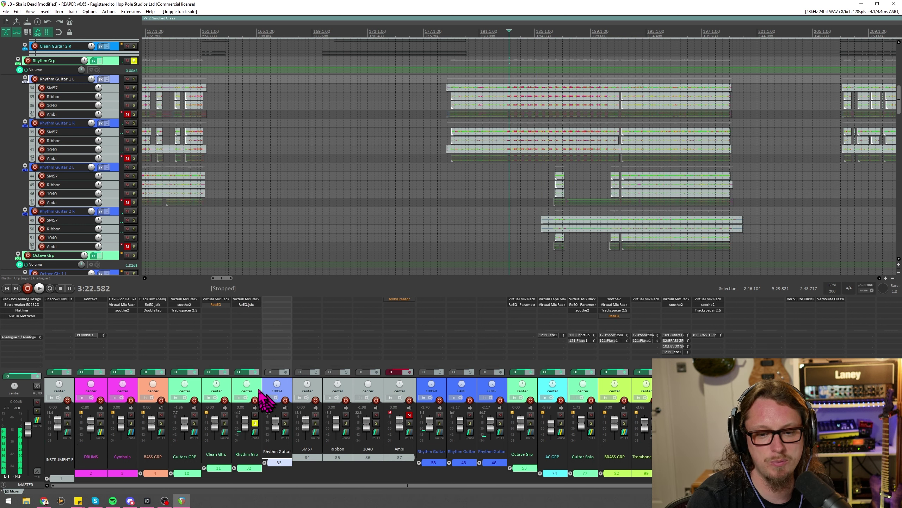
Inspect Rhythm Grp's Virtual Mix Rack and ReEQ plugins, then close both windows.
click(256, 300)
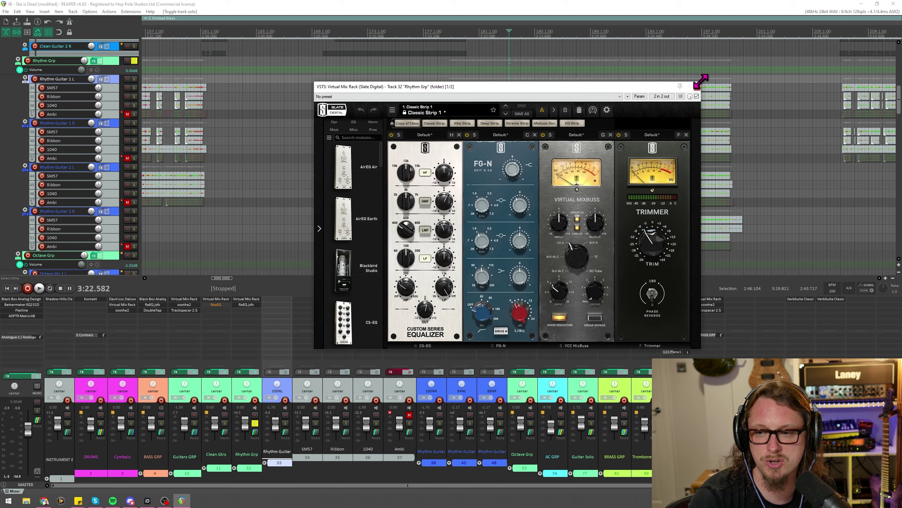
click(246, 304)
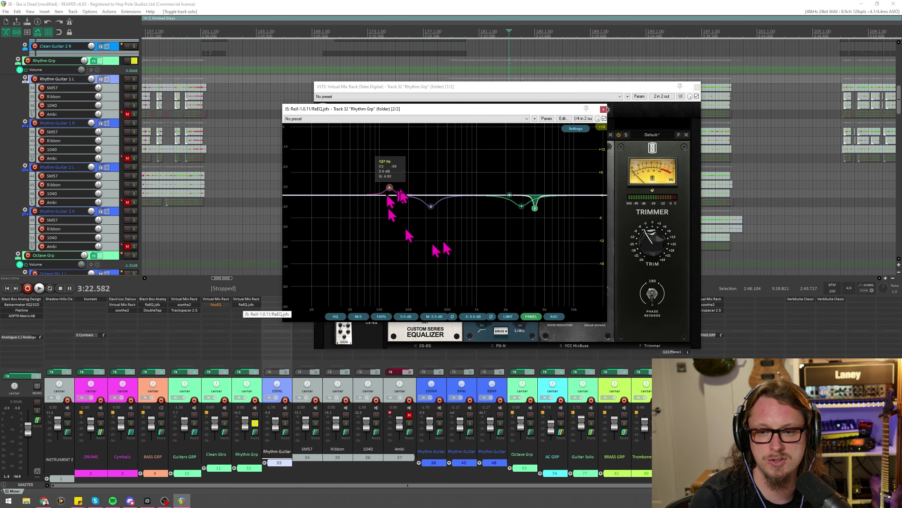
click(604, 109)
click(696, 87)
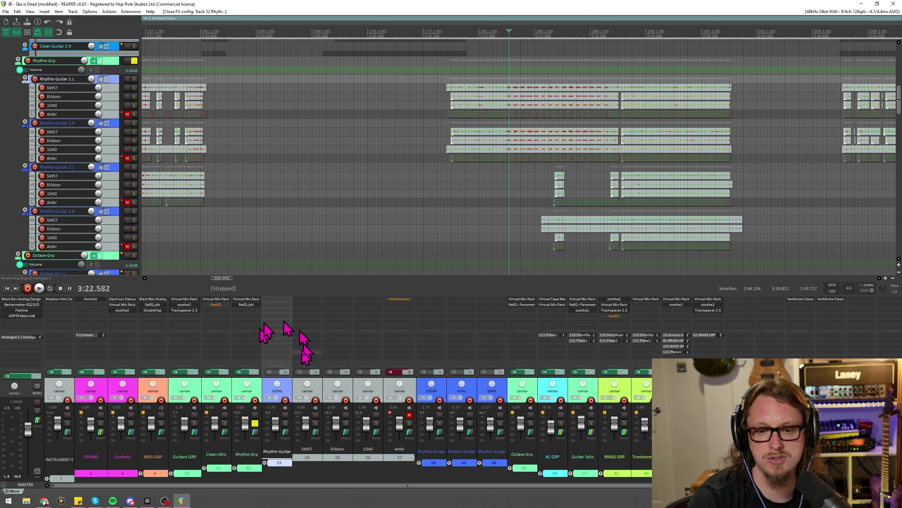
Unsolo Rhythm Grp, solo Guitars GRP instead and audition it.
click(198, 445)
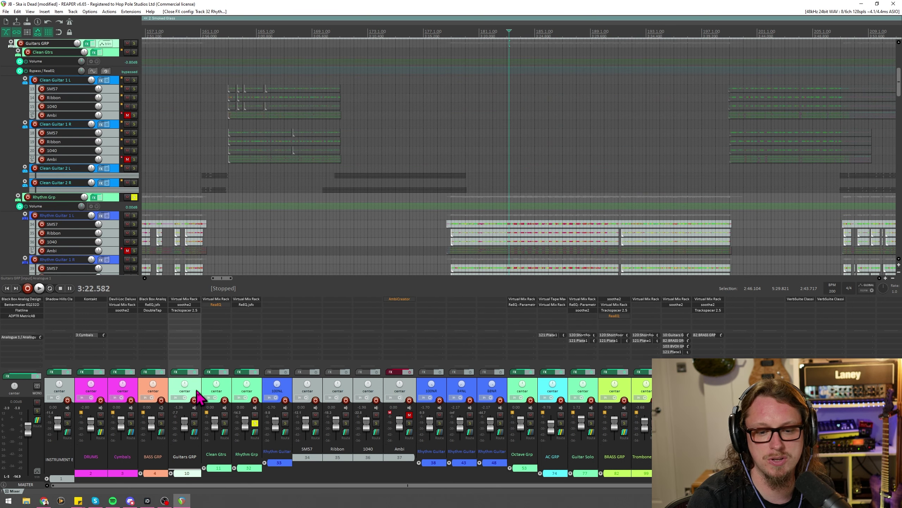
click(255, 423)
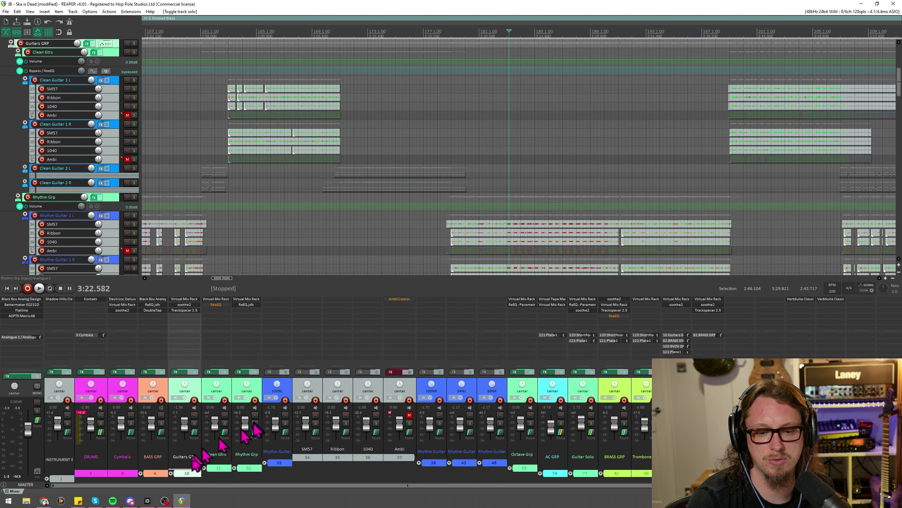
click(194, 423)
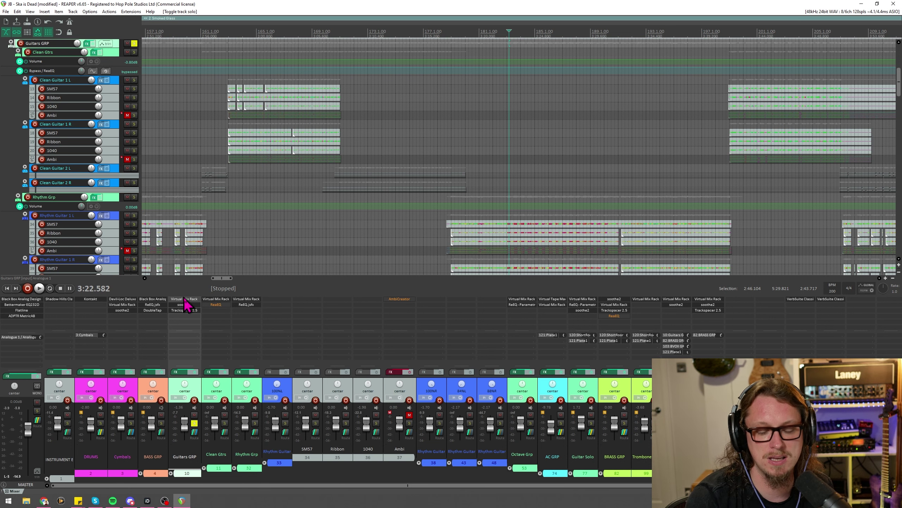
key(space)
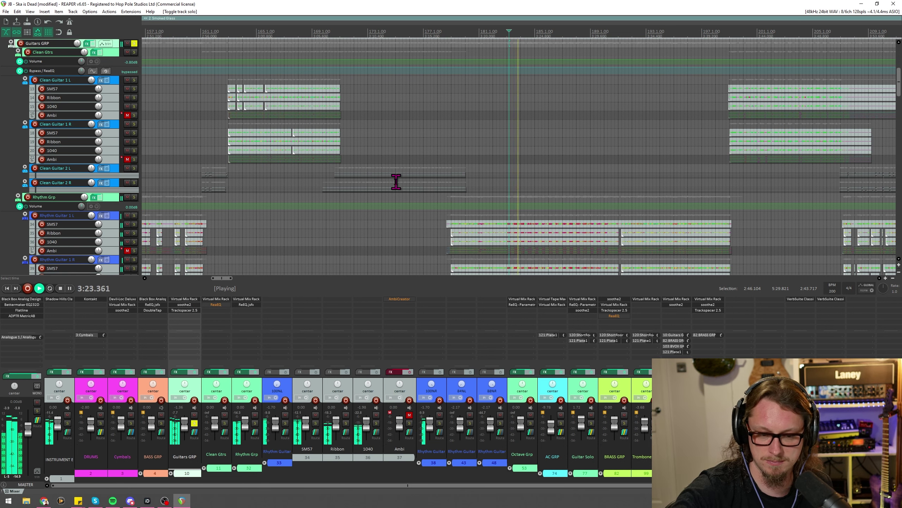
key(space)
Set the play position to about 3:04 and play from there briefly.
drag(899, 82, 898, 137)
scroll(760, 93, up, 15)
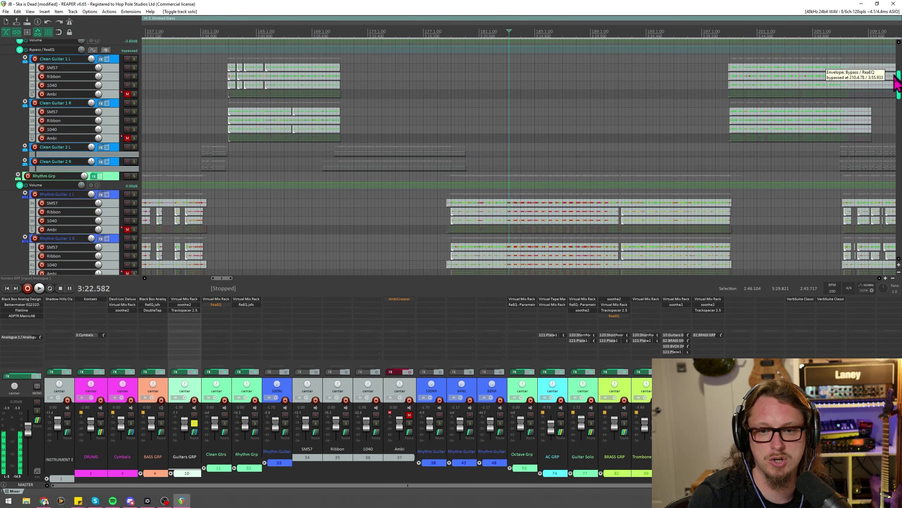
click(301, 32)
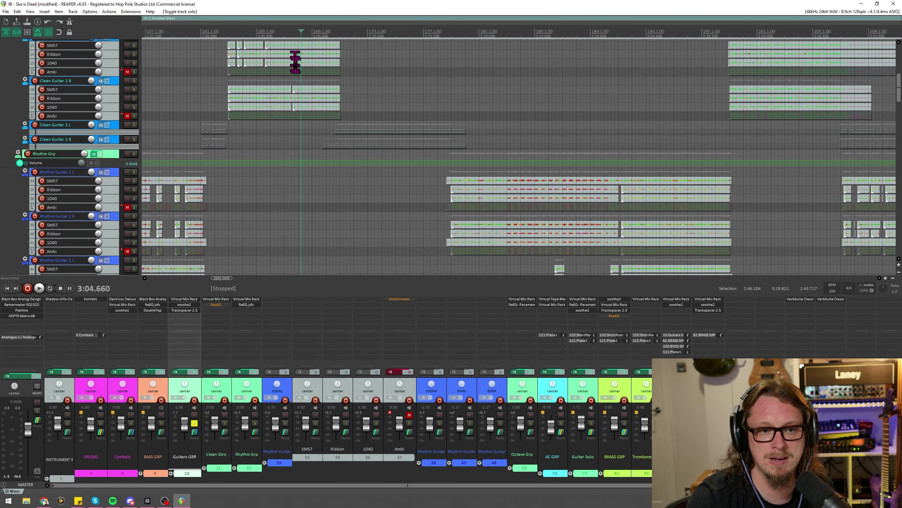
key(space)
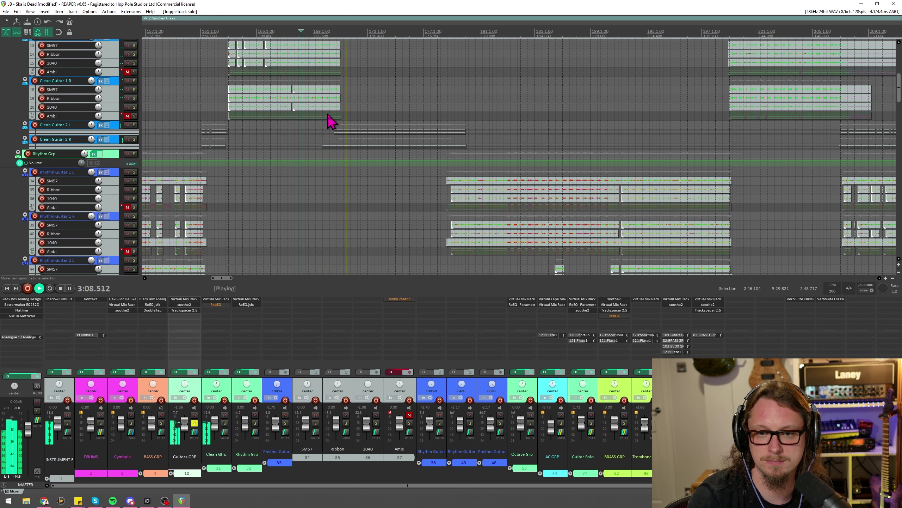
key(space)
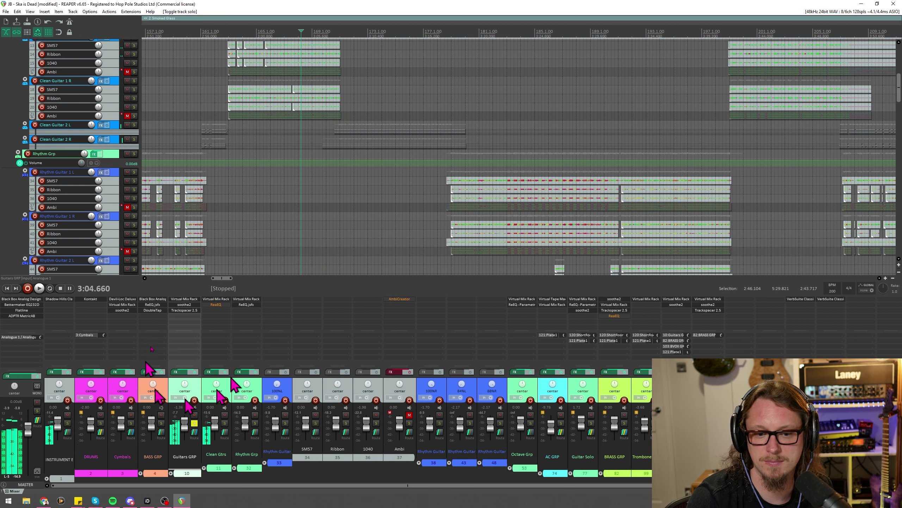
Open the Guitars GRP Virtual Mix Rack and play to audition the guitar bus processing.
click(199, 299)
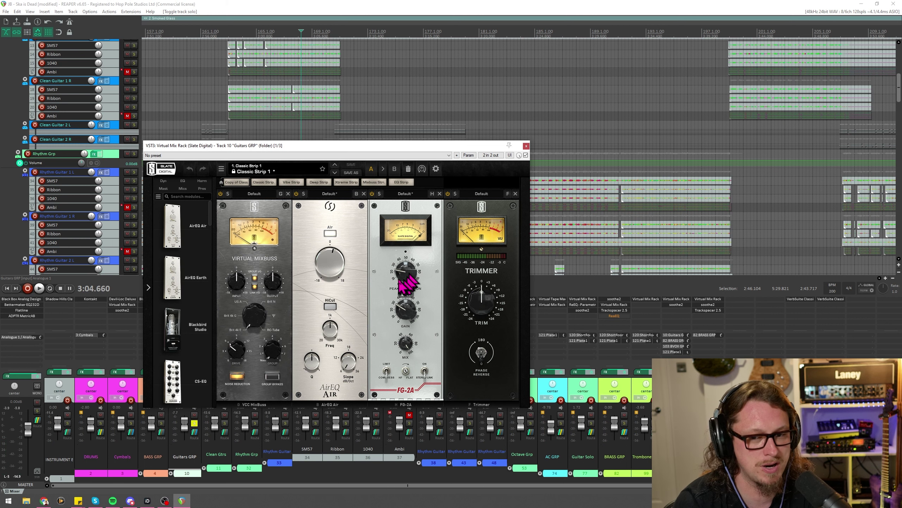
key(space)
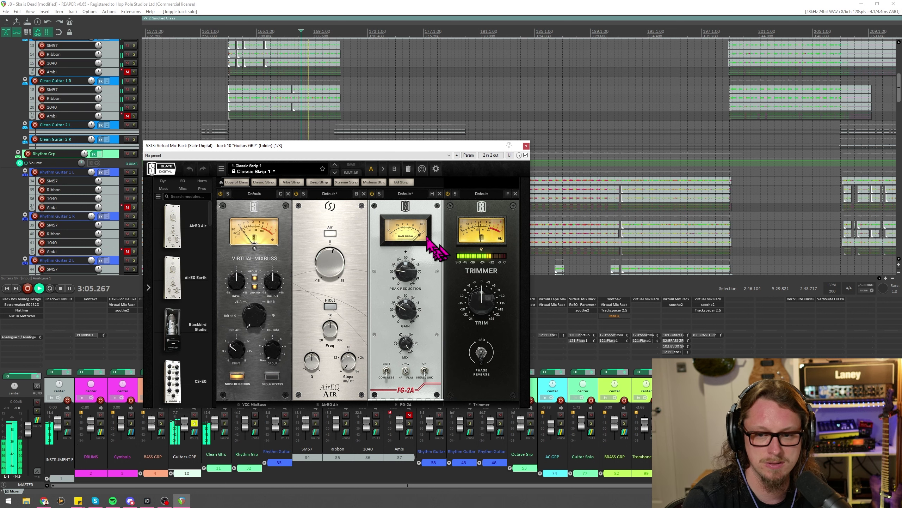
key(space)
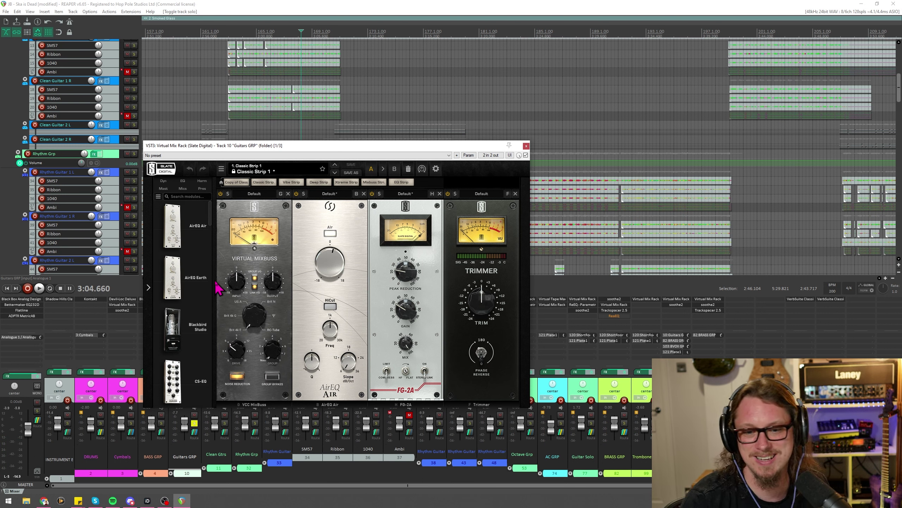
Close the Guitars GRP plugin window and unsolo the Guitars GRP folder.
click(526, 145)
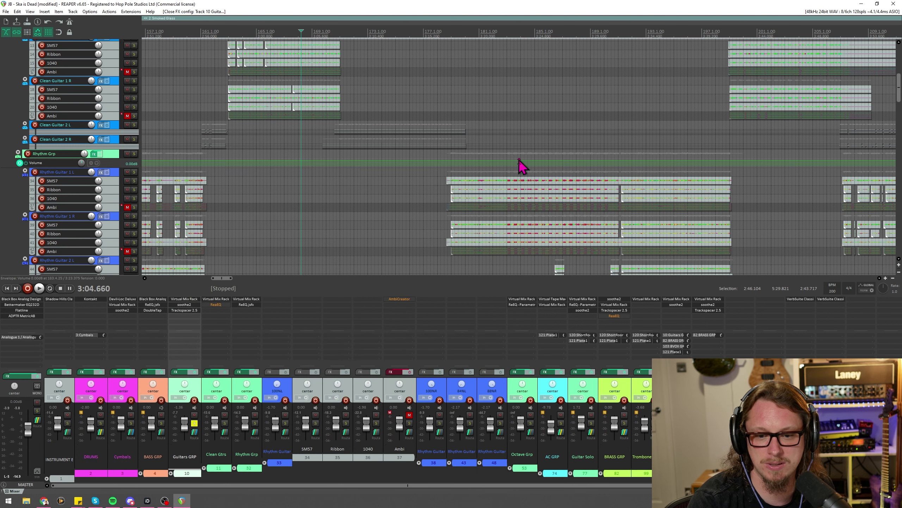
click(195, 423)
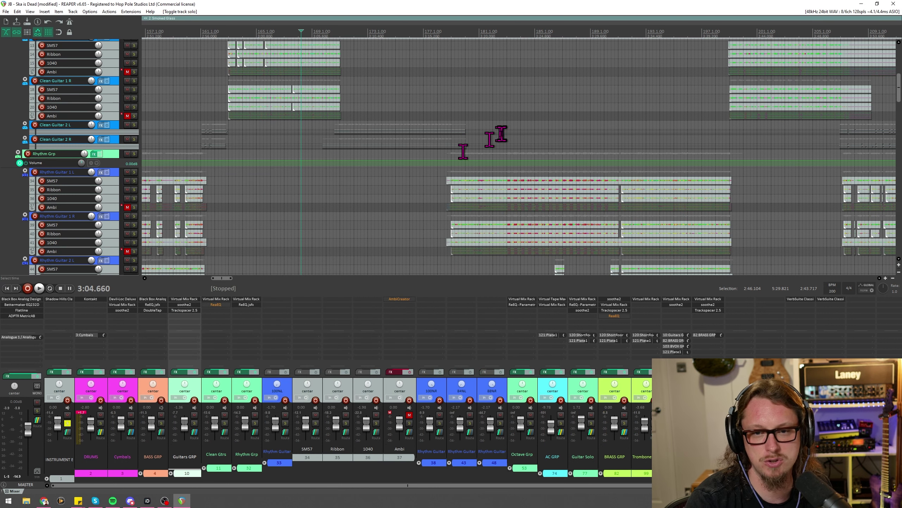
scroll(476, 195, down, 3)
scroll(457, 181, up, 4)
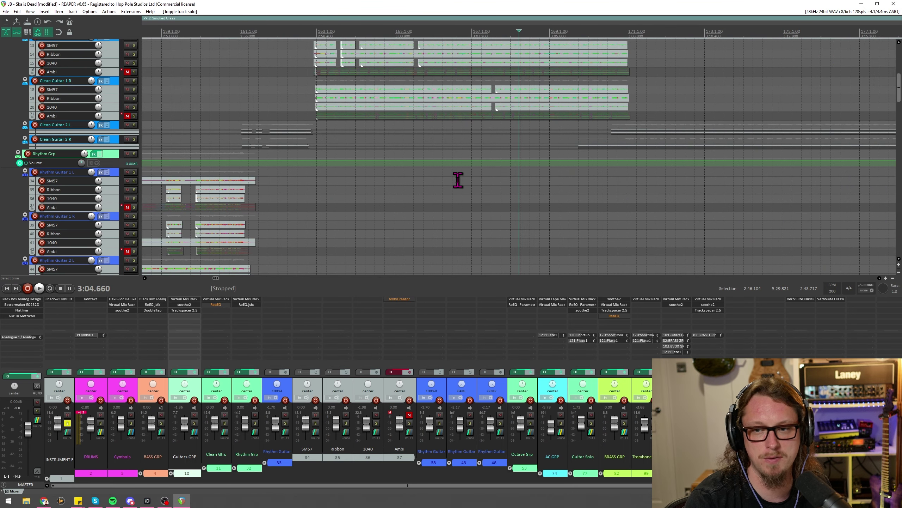
Play the unsoloed mix briefly, then hide the first Rhythm Guitar's mic strips in the mixer.
key(space)
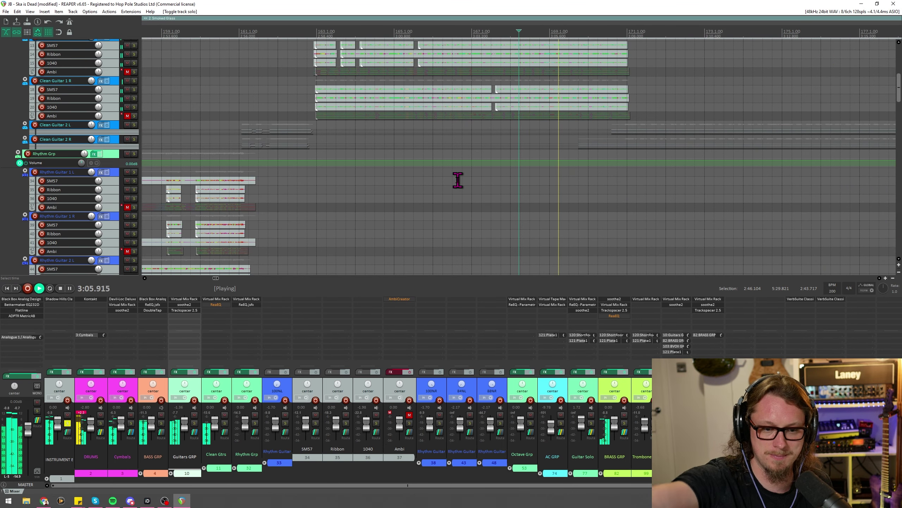
scroll(458, 182, down, 3)
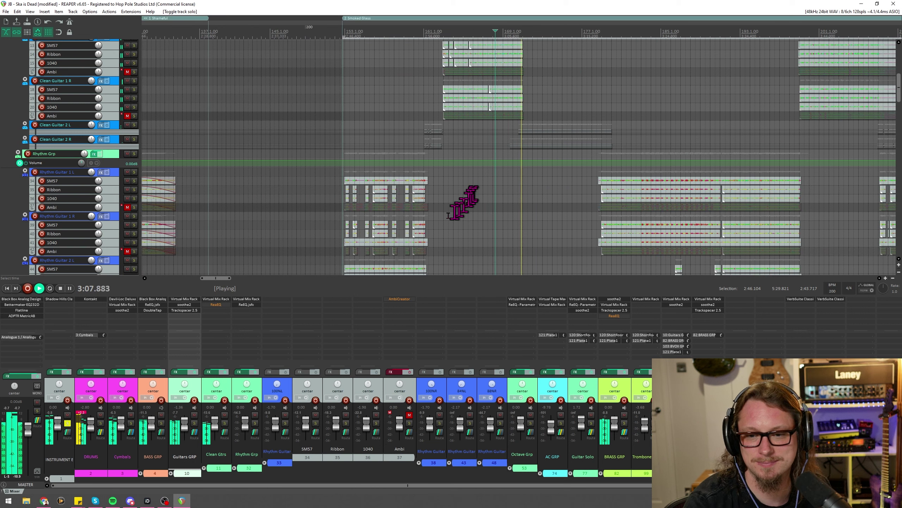
key(space)
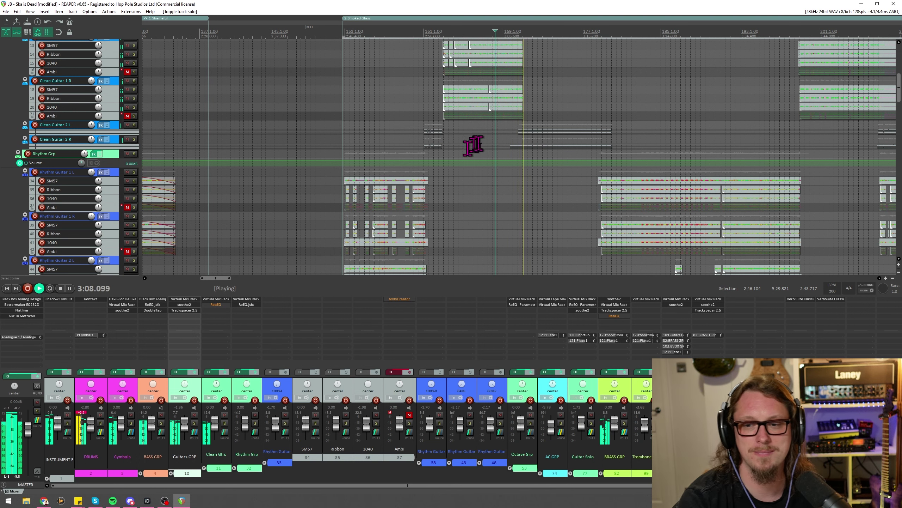
scroll(504, 195, down, 2)
scroll(504, 194, up, 3)
key(space)
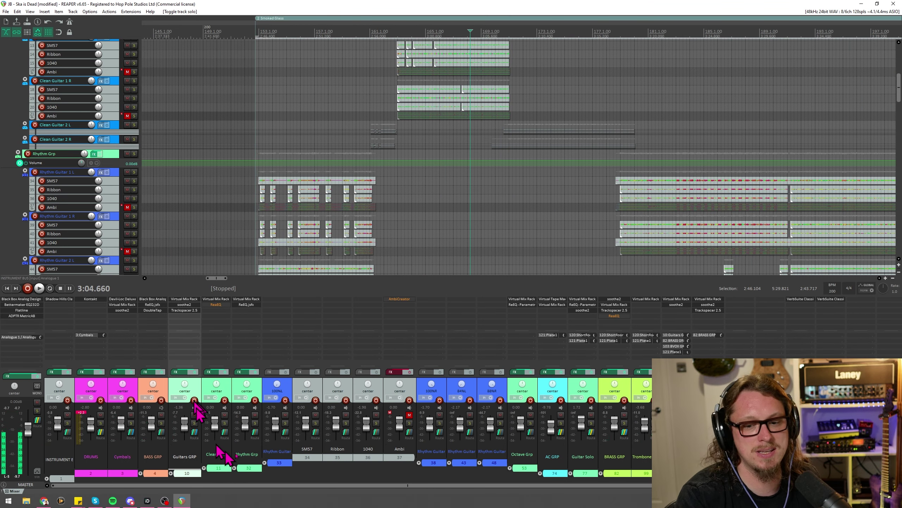
click(264, 462)
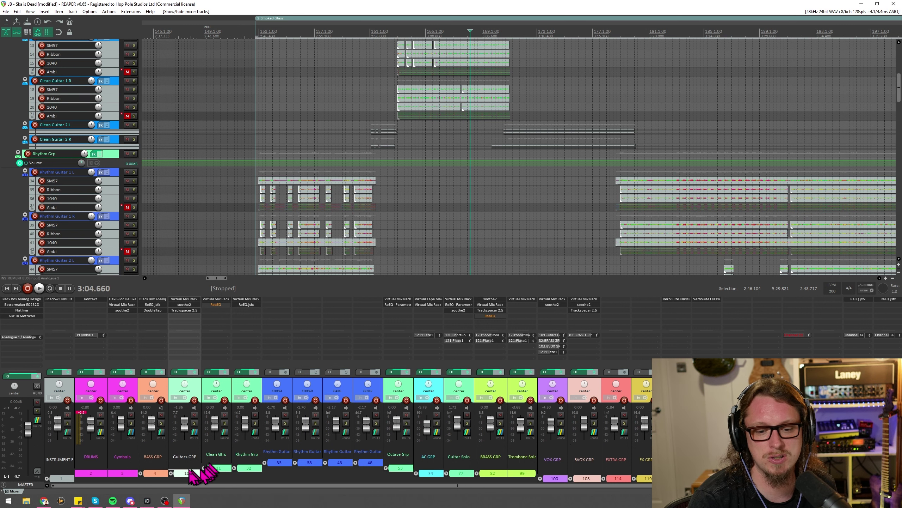
Collapse Guitars GRP in the mixer so only its group fader remains.
click(171, 473)
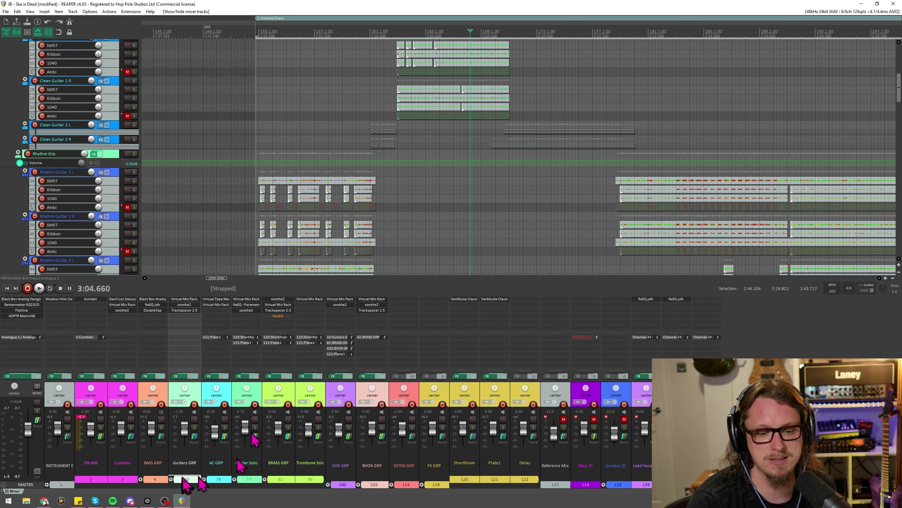
right_click(38, 449)
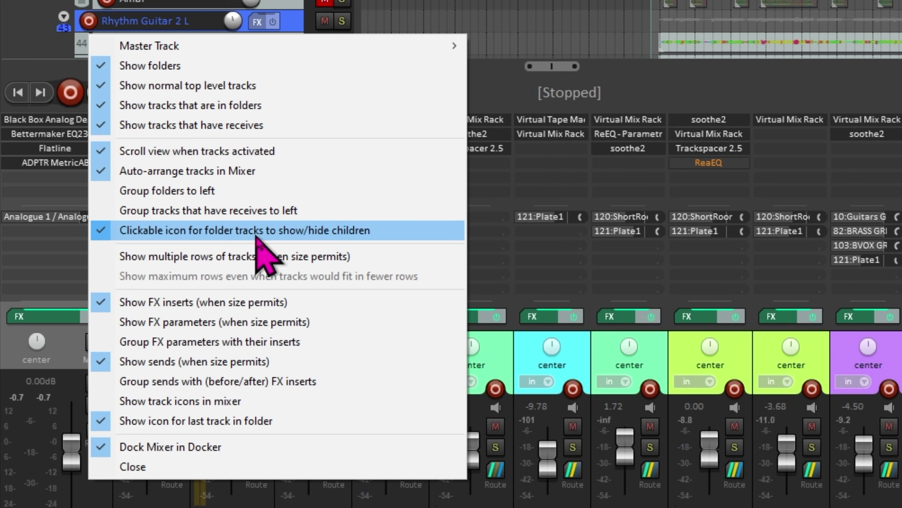
Enable 'Clickable icon for folder tracks to show/hide children' in the mixer options.
click(210, 235)
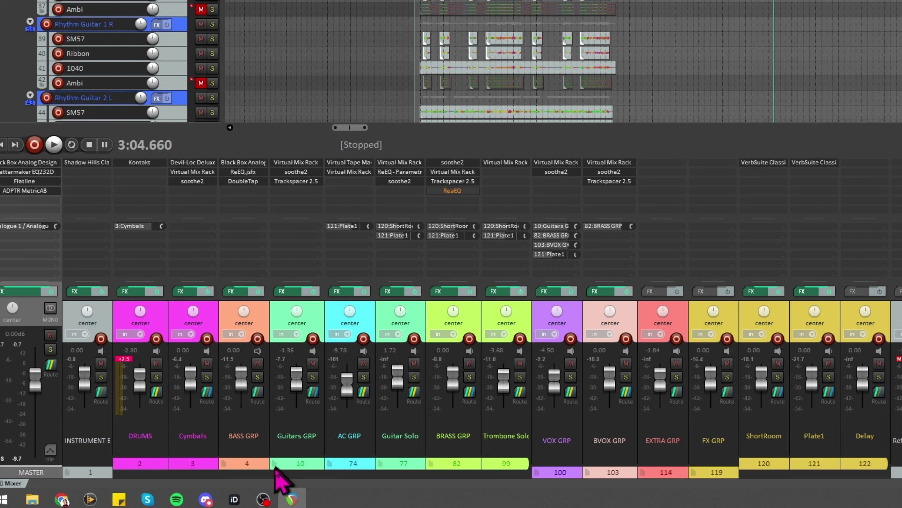
right_click(59, 476)
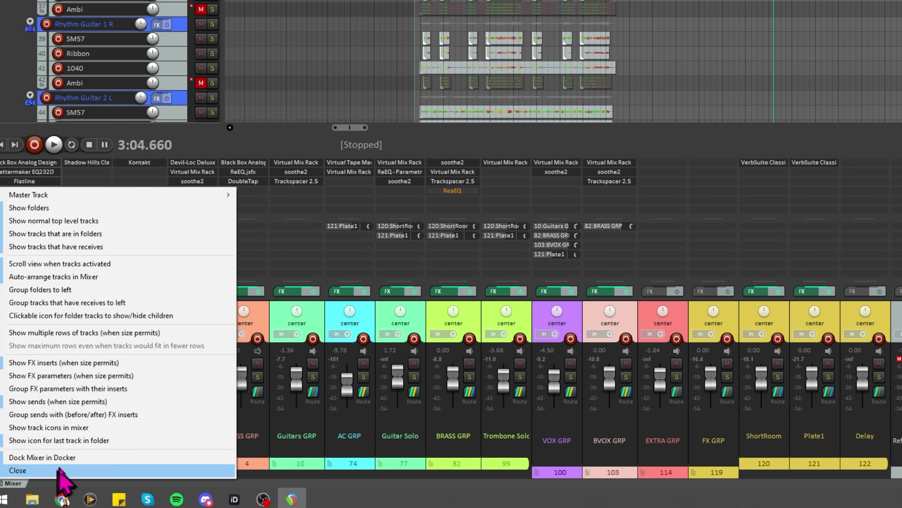
click(68, 316)
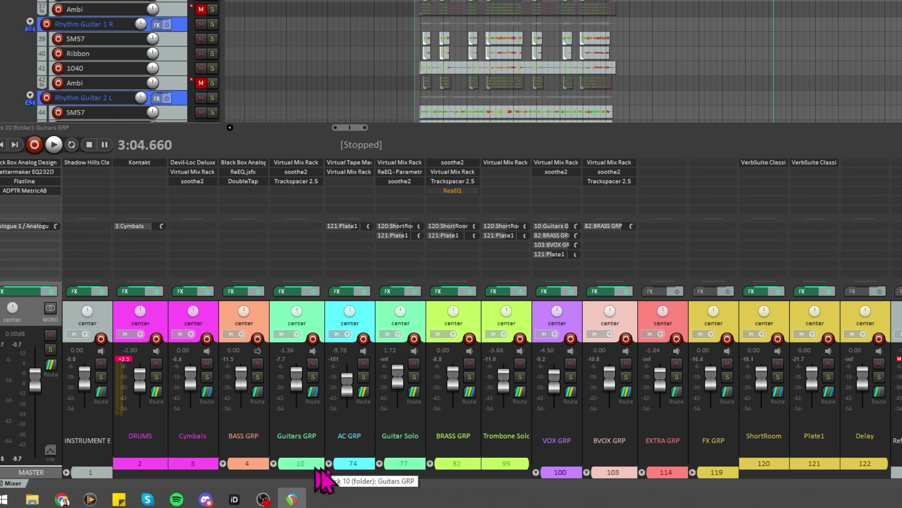
Use the Guitars GRP folder icon to expand its child strips again.
click(273, 462)
click(274, 455)
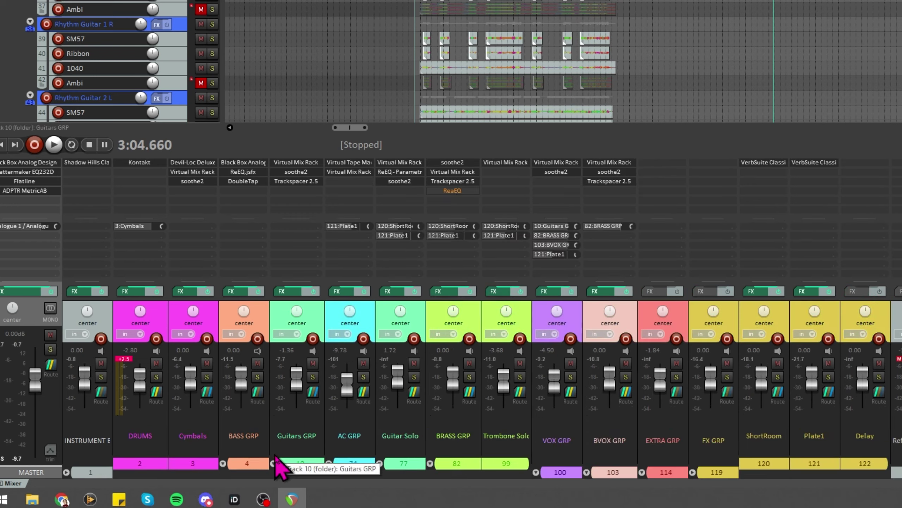
click(274, 455)
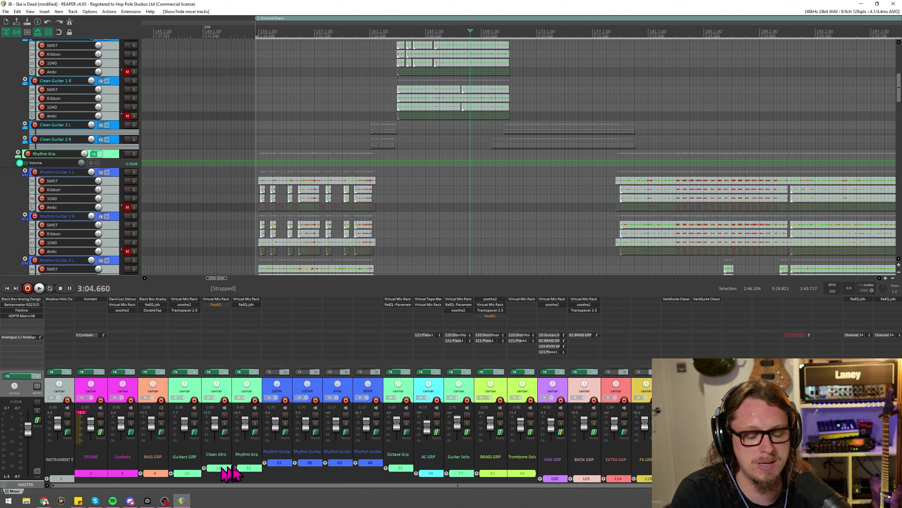
Expand Rhythm Guitar 1 L's SM57, Ribbon, 1040 and Ambi mic strips and select SM57.
click(234, 468)
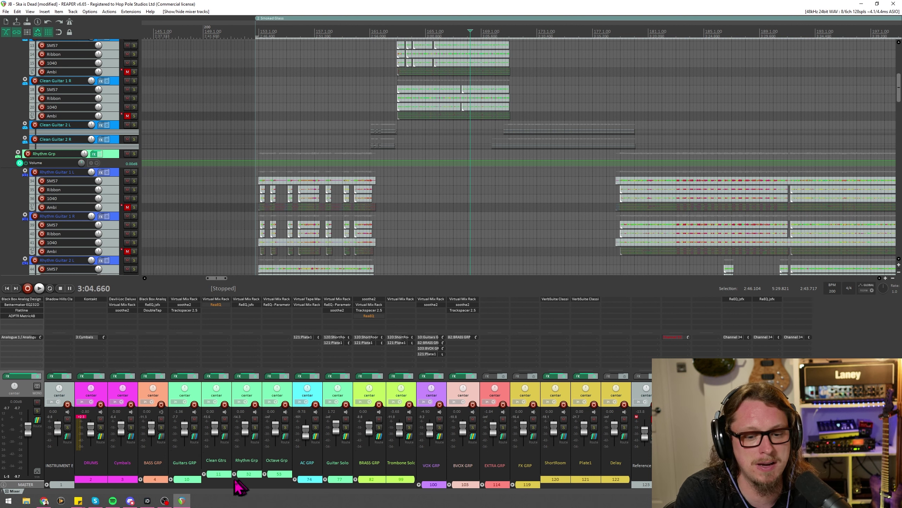
click(234, 474)
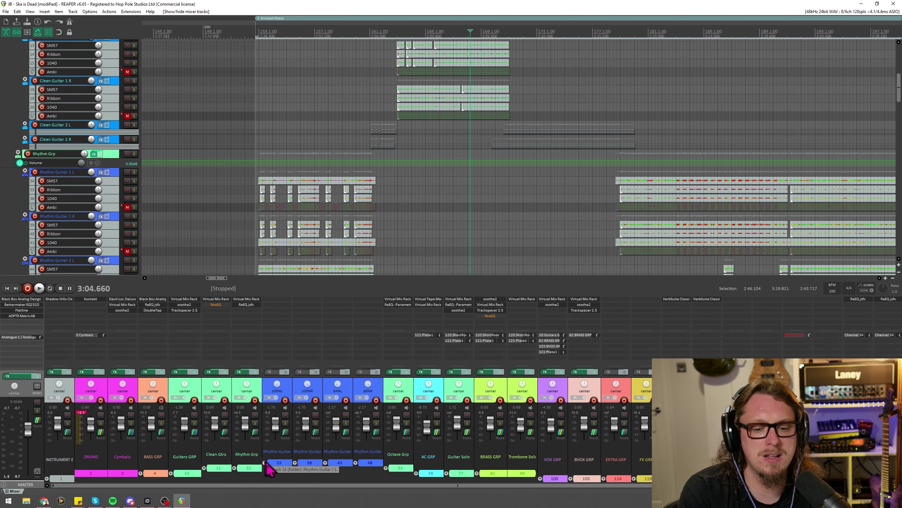
click(264, 462)
click(321, 389)
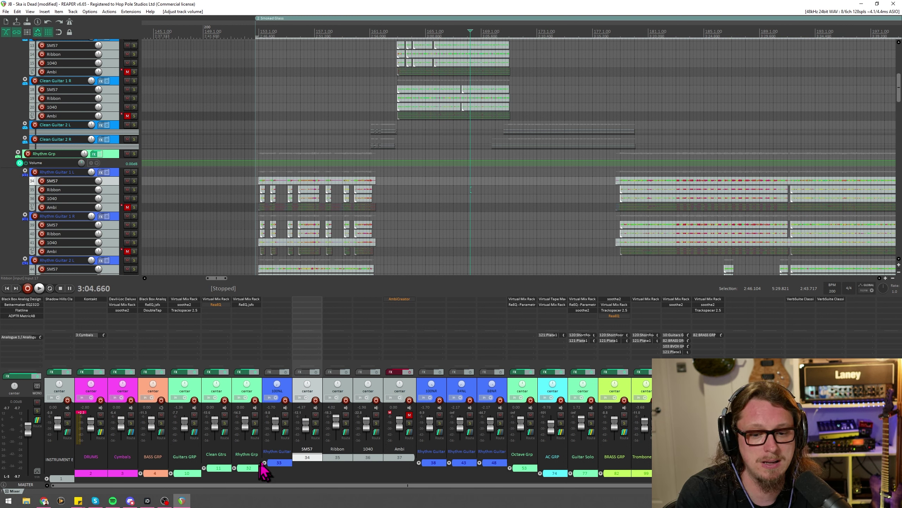
Hide Rhythm Guitar 1 L's mic strips, then select Rhythm Grp and the rhythm guitar strips in turn.
click(264, 463)
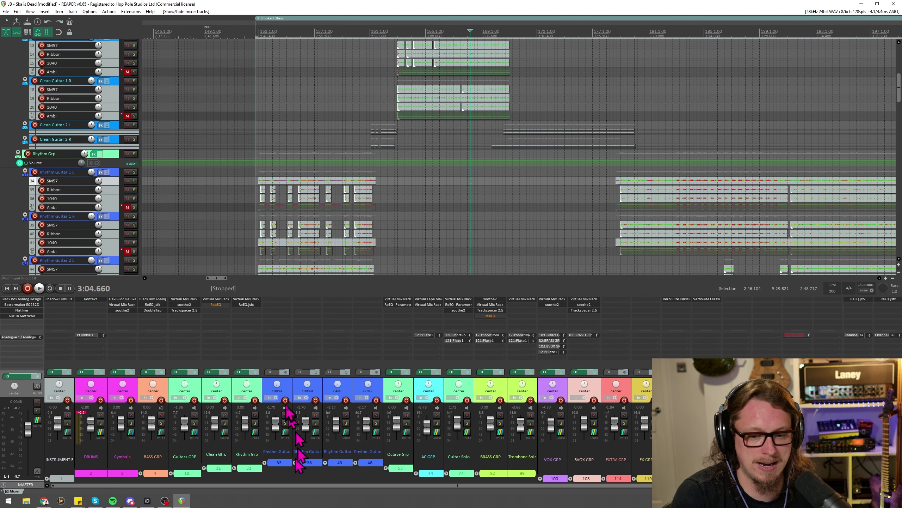
click(256, 386)
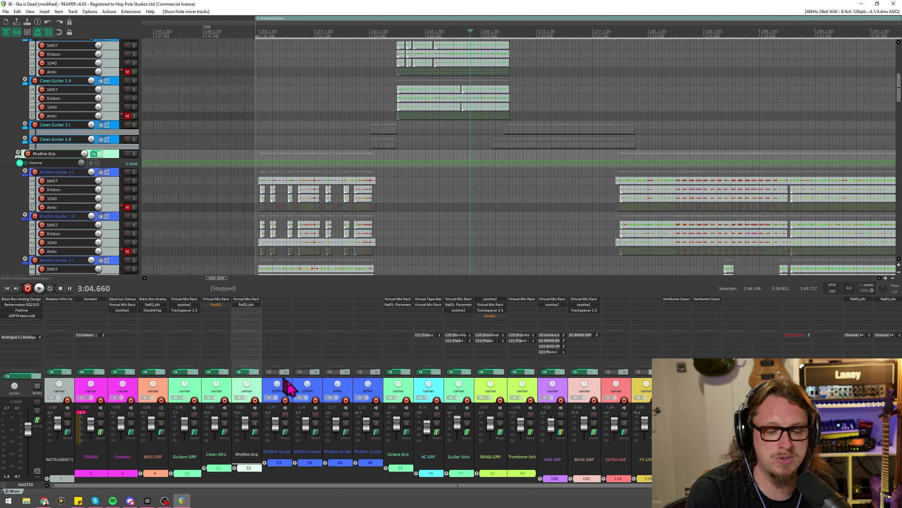
click(289, 389)
ctrl+click(297, 386)
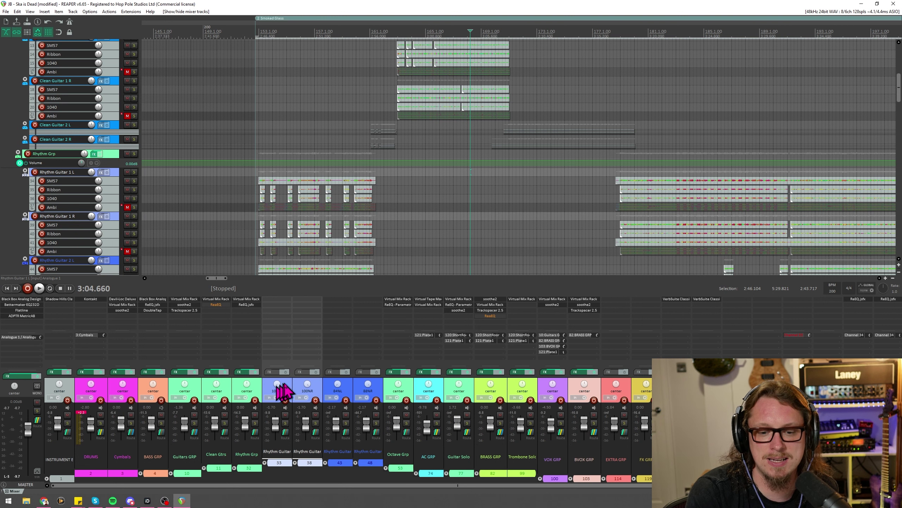
click(279, 384)
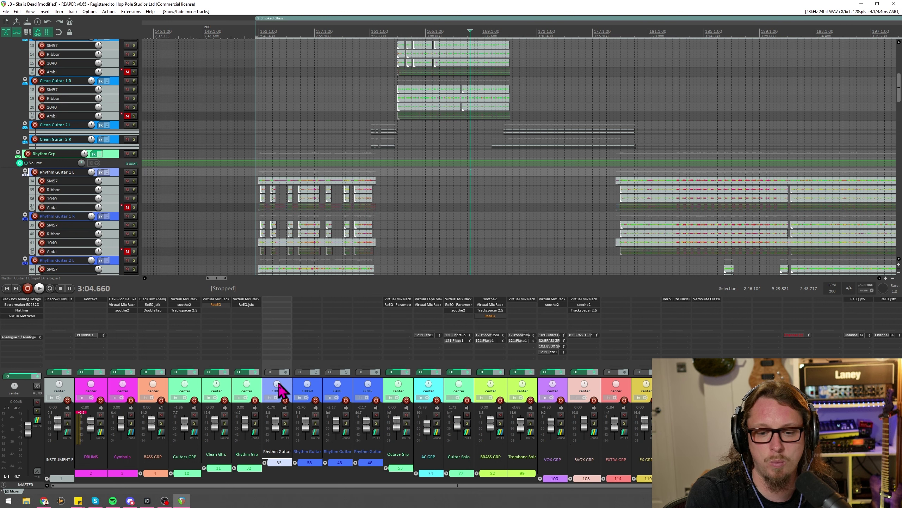
click(361, 393)
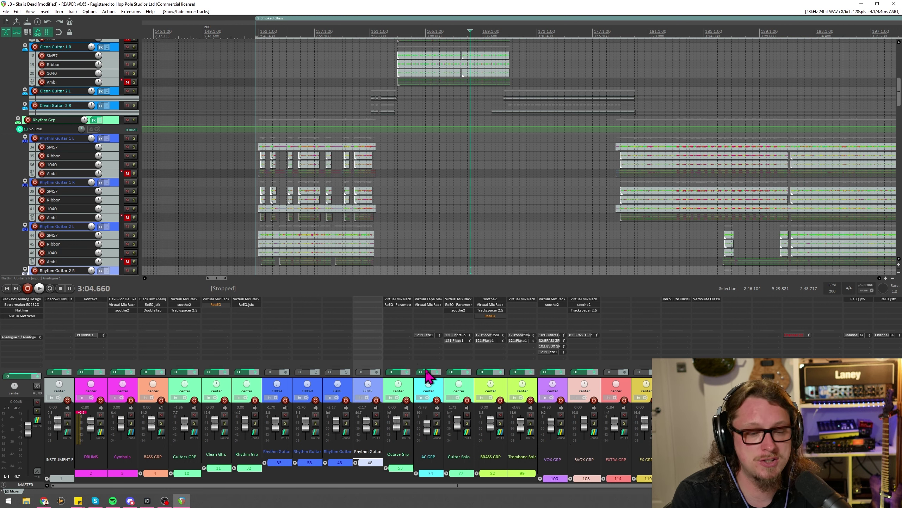
Insert a new empty track under Rhythm Guitar 1 L with Ctrl+T and give it a random colour.
click(117, 139)
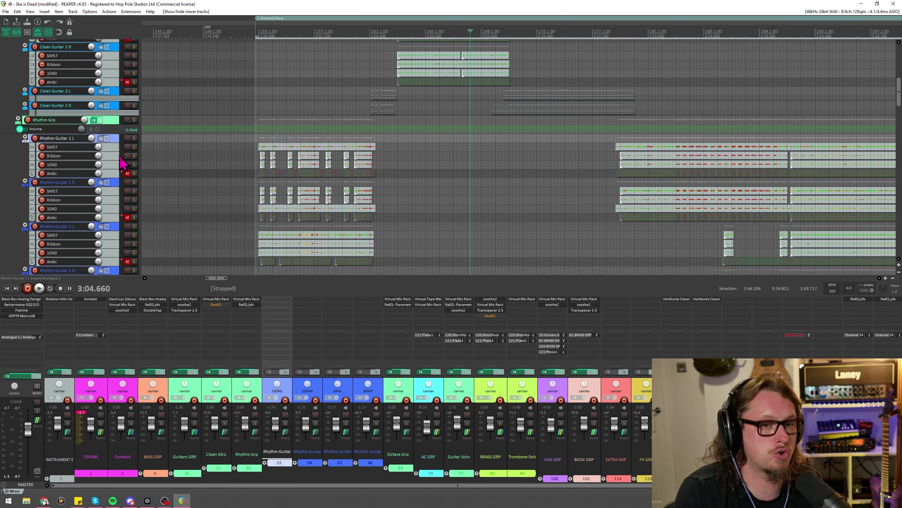
key(ctrl+t)
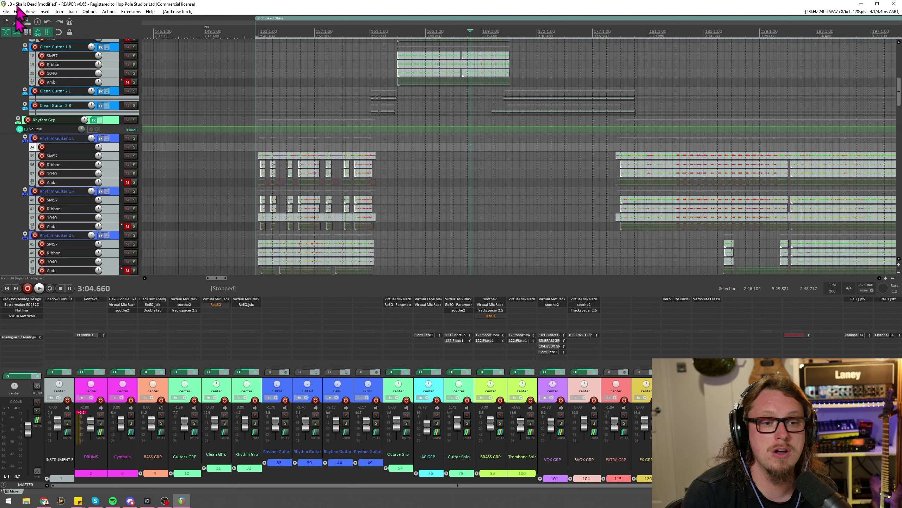
click(73, 12)
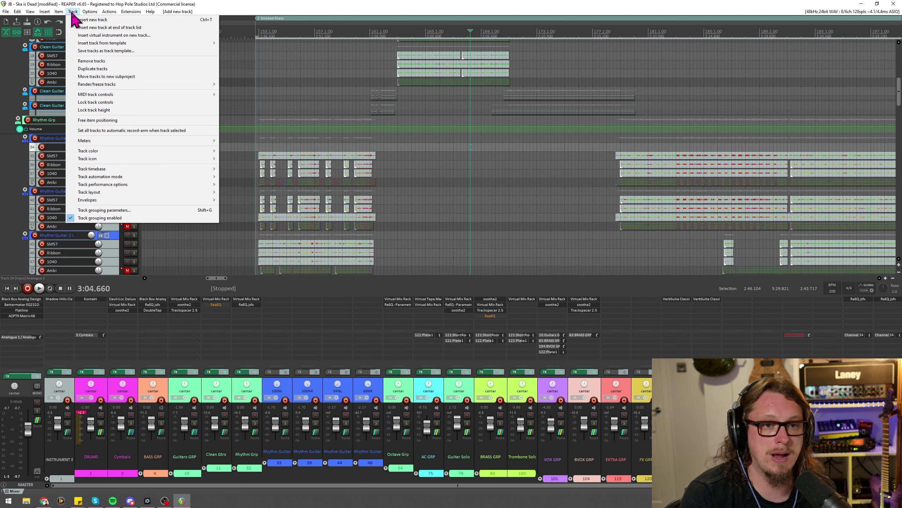
key(Escape)
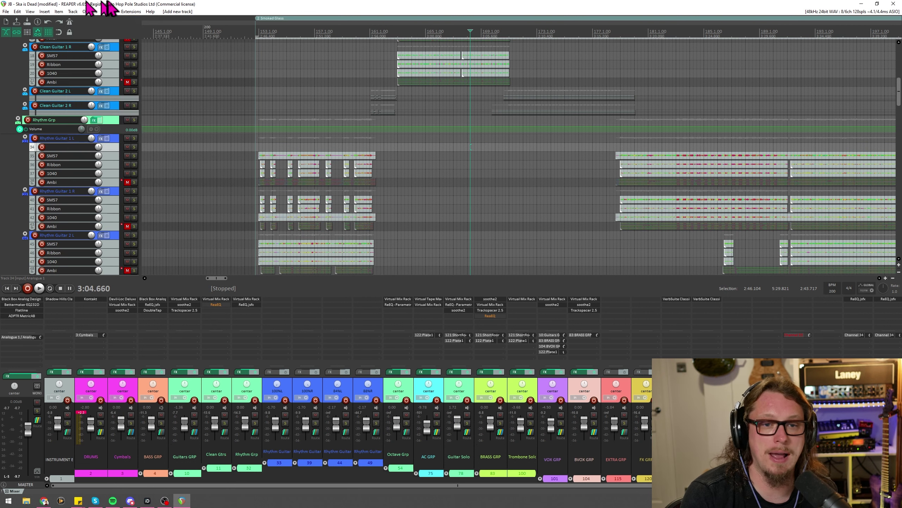
right_click(110, 146)
mouse_move(178, 292)
click(274, 307)
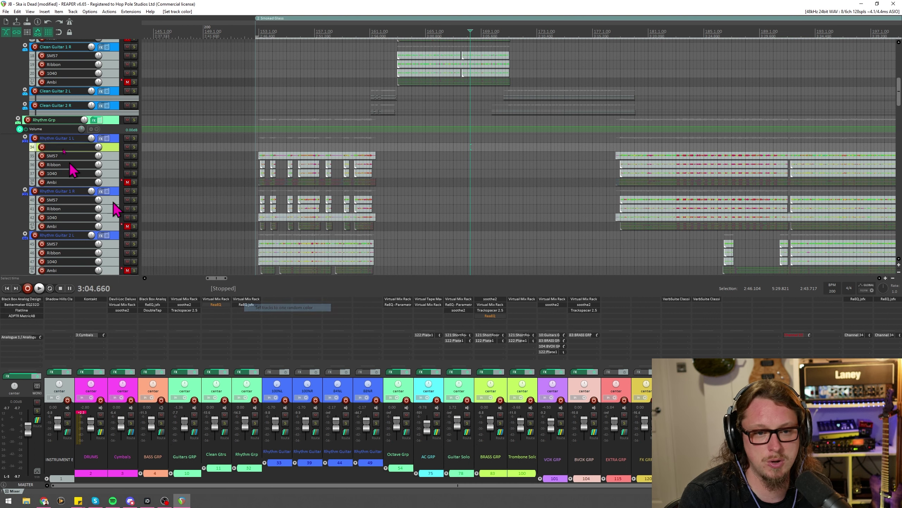
click(111, 157)
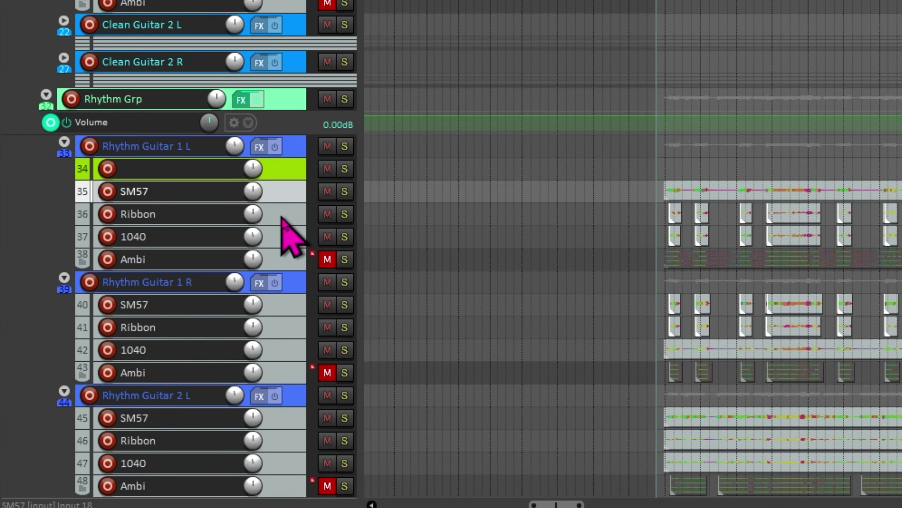
Drag the SM57 and Ribbon tracks under track 34, turning it into a folder.
ctrl+click(283, 217)
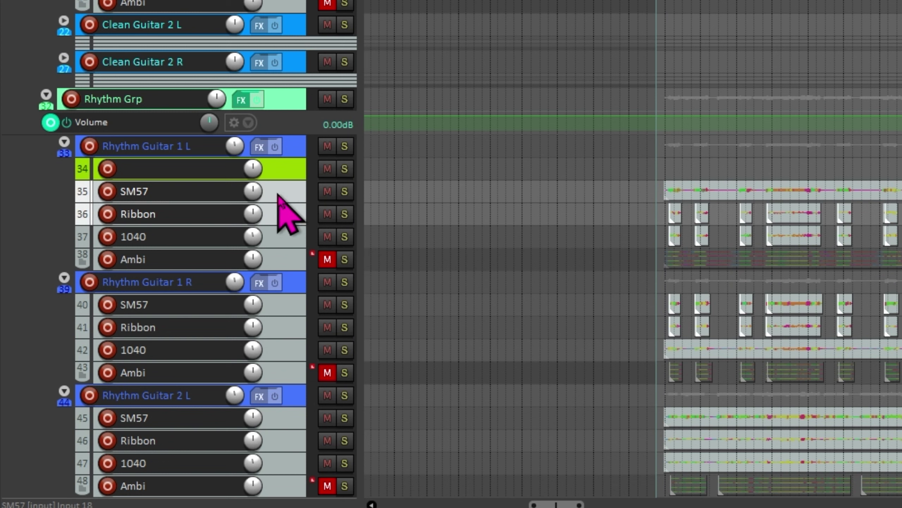
drag(279, 194, 258, 174)
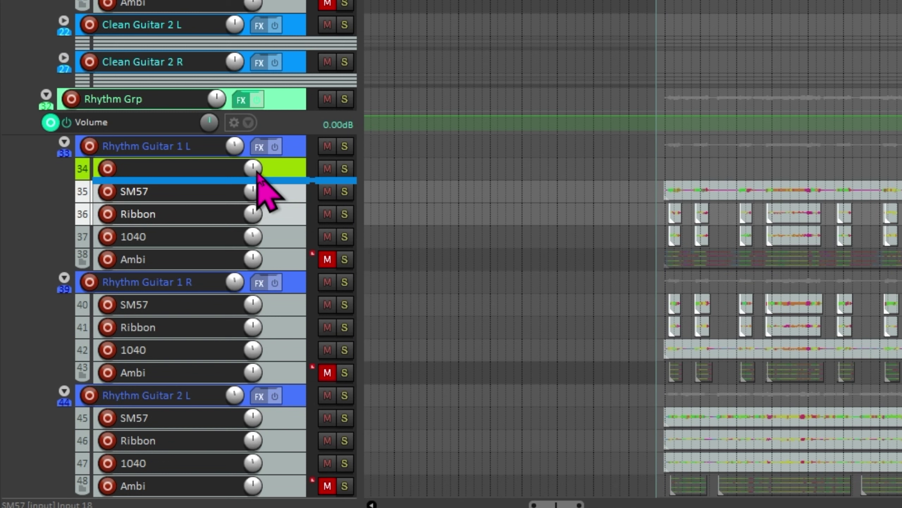
drag(257, 174, 259, 175)
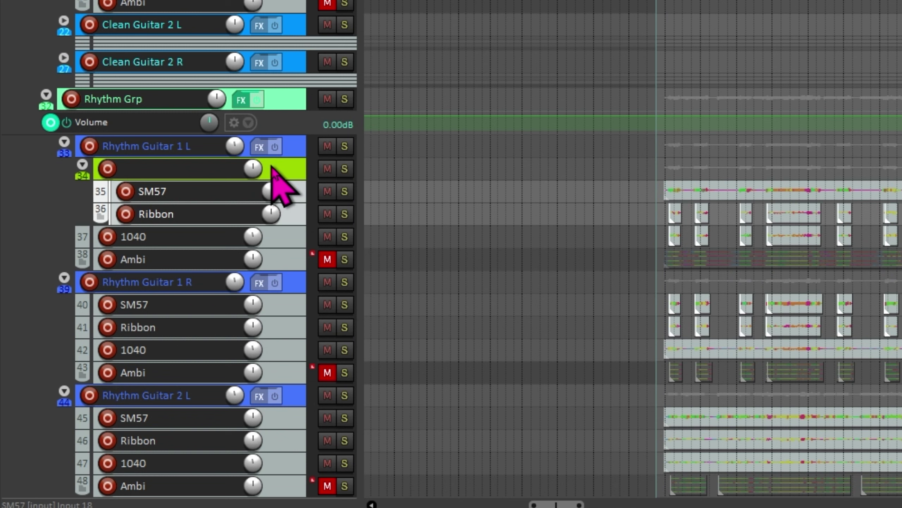
Rename track 34 to 'Folder'.
click(199, 166)
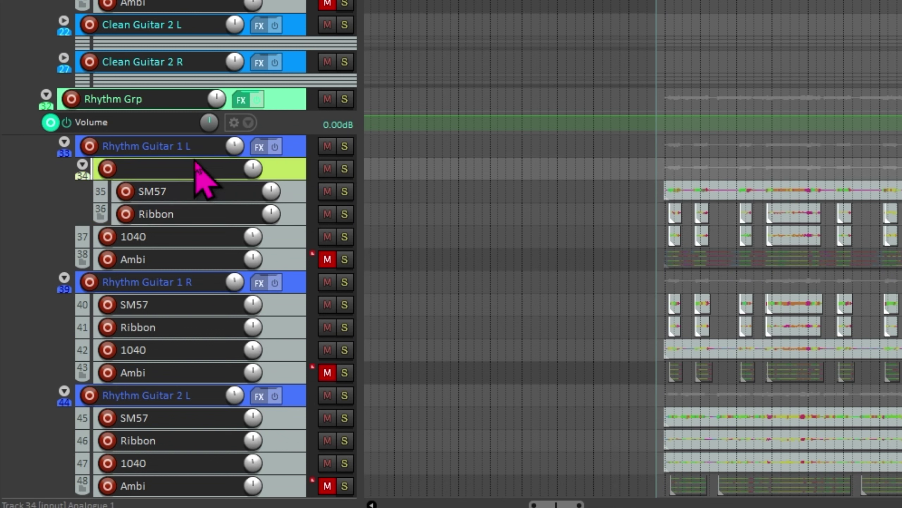
double_click(189, 168)
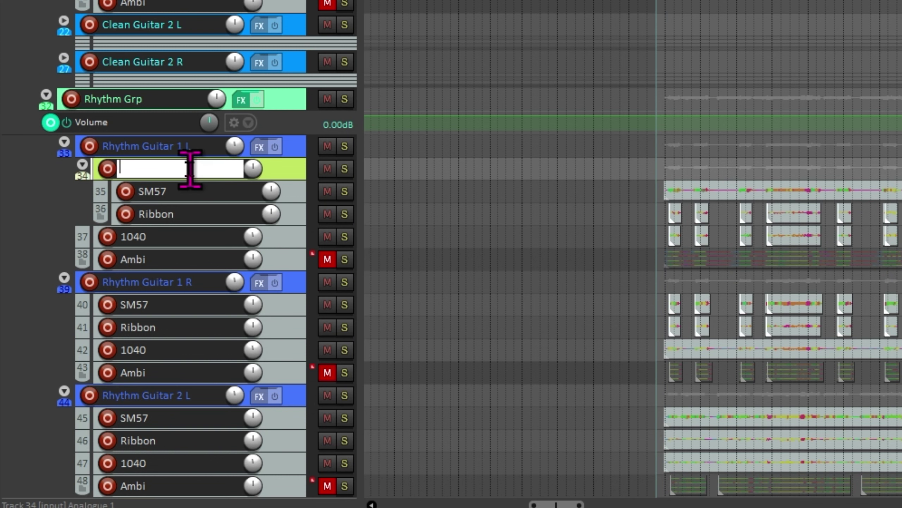
text(Folder)
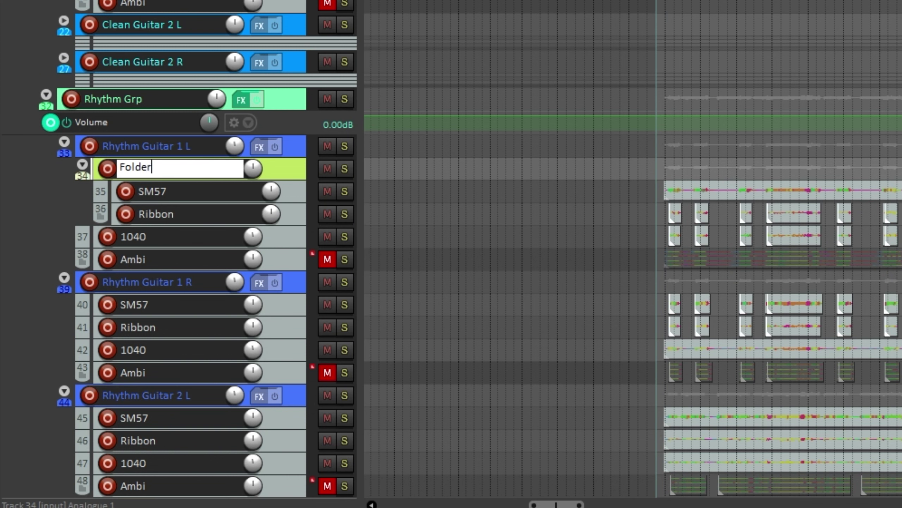
key(Return)
Solo the Folder track and play briefly to audition it.
click(345, 168)
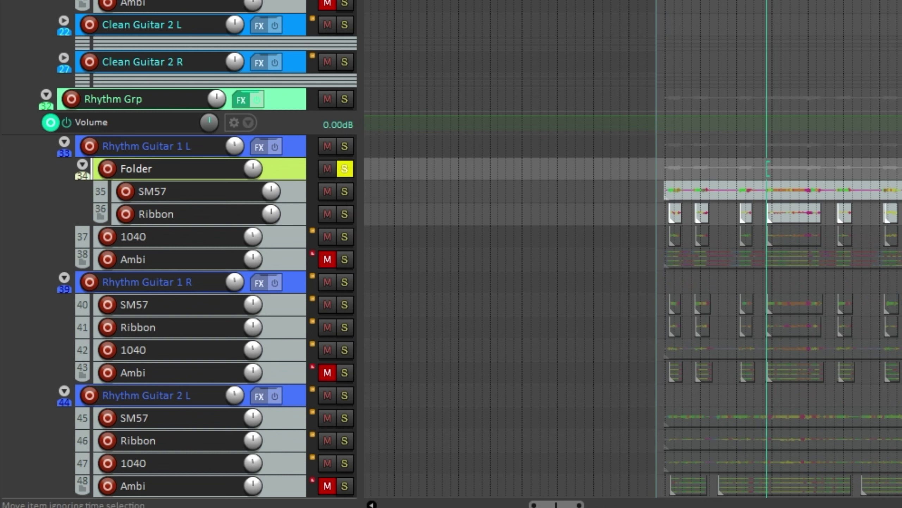
key(space)
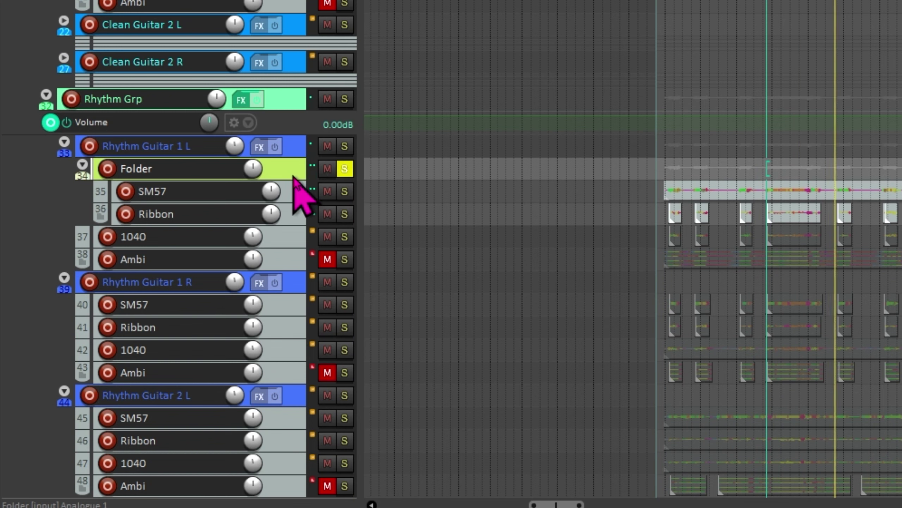
key(space)
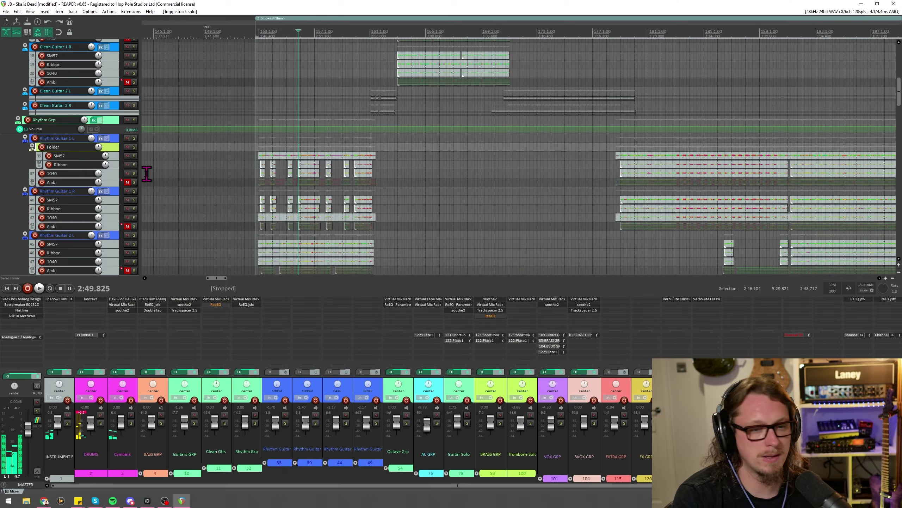
Delete the Folder track and place the edit cursor near 3:21.
key(Delete)
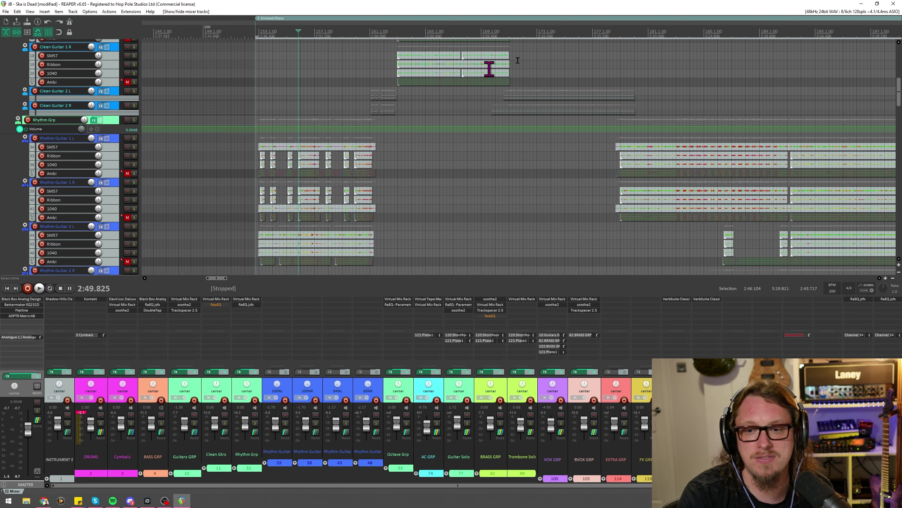
click(665, 40)
scroll(611, 114, up, 5)
scroll(583, 135, up, 1)
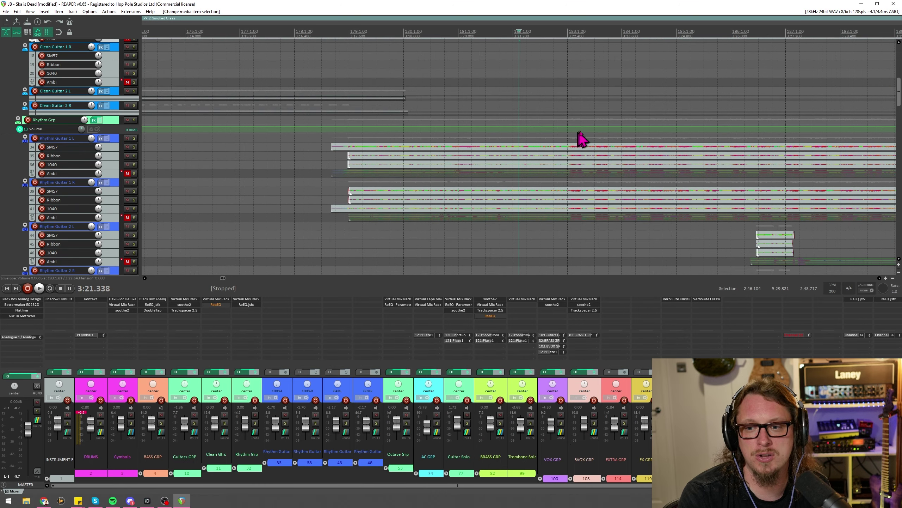
scroll(660, 162, down, 4)
drag(225, 278, 229, 278)
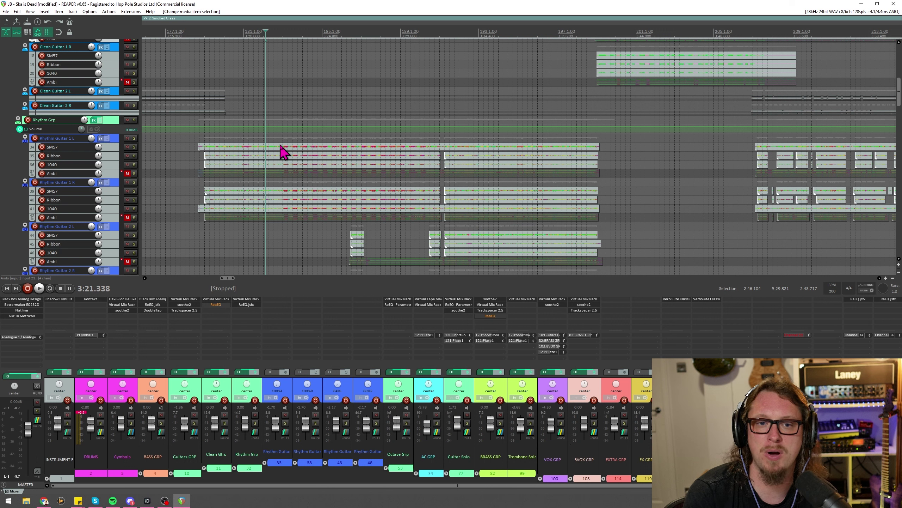
click(108, 156)
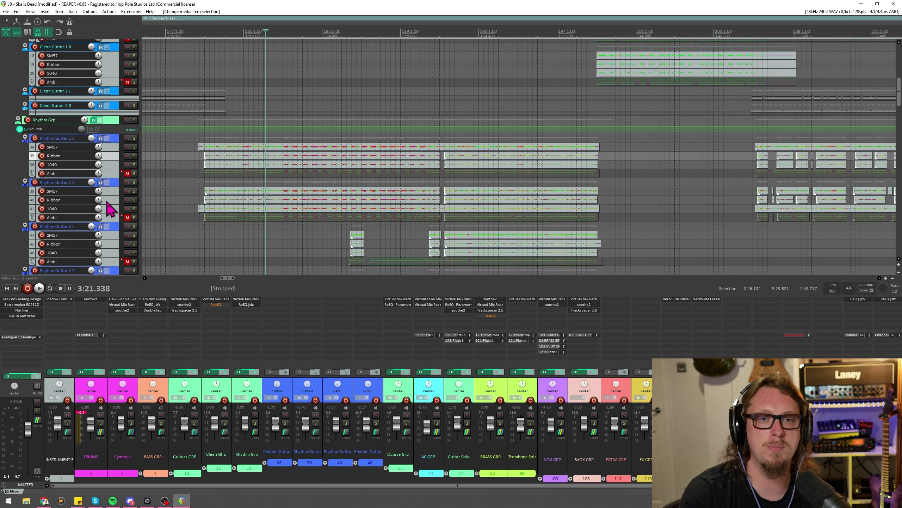
click(127, 155)
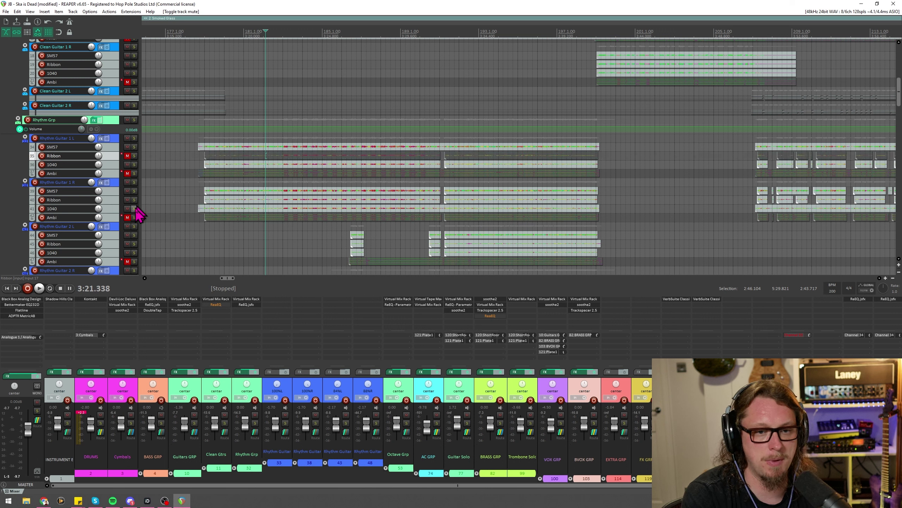
click(127, 200)
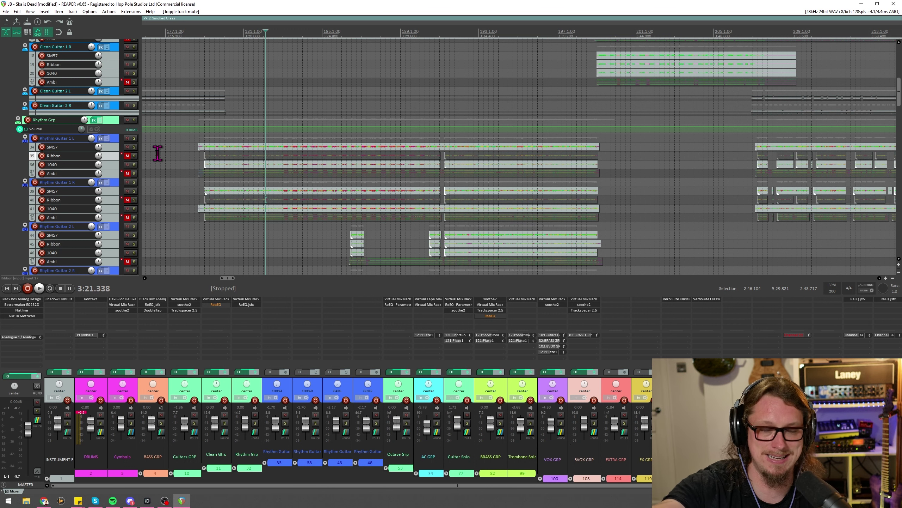
key(ctrl+z)
key(ctrl+z)
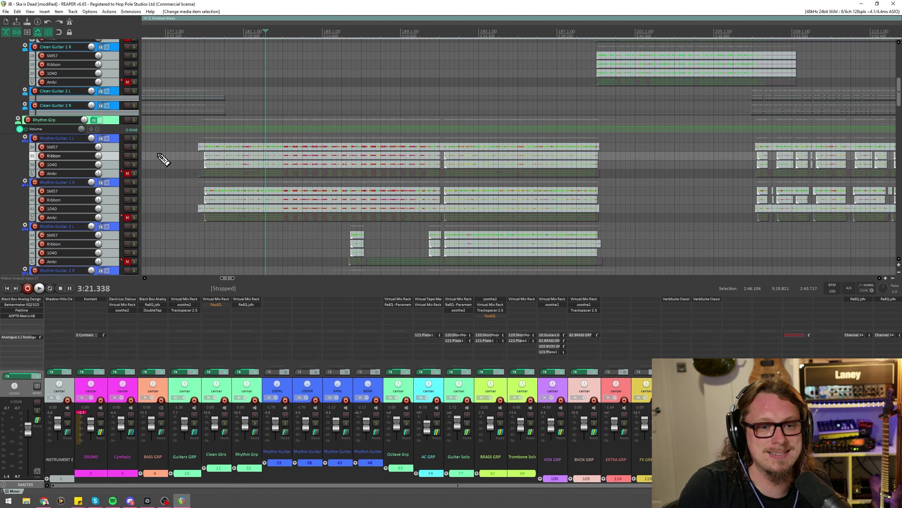
click(117, 141)
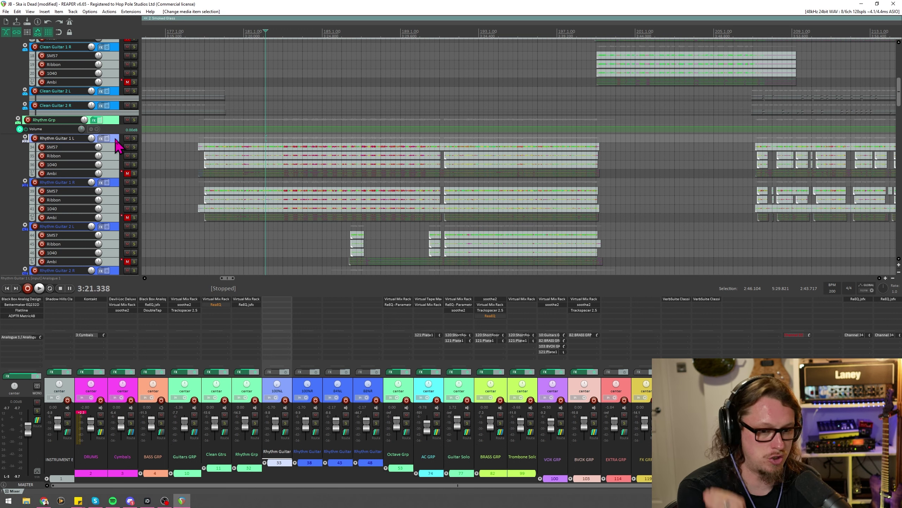
Open and close the compressor plugin on the INSTRUMENT BUS track.
click(71, 363)
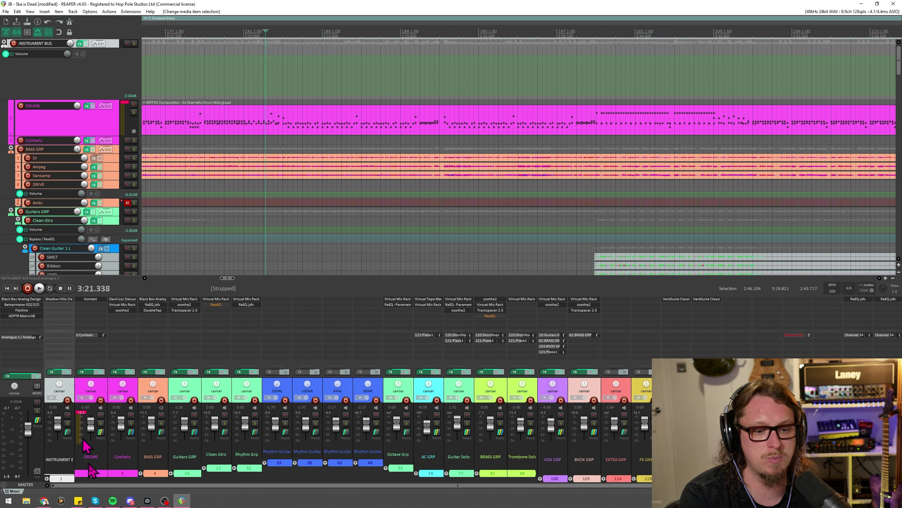
click(63, 300)
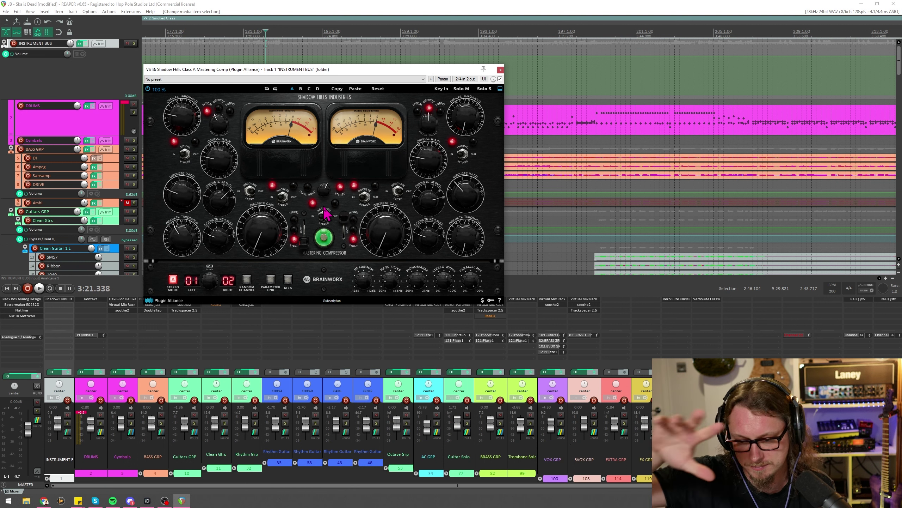
click(501, 69)
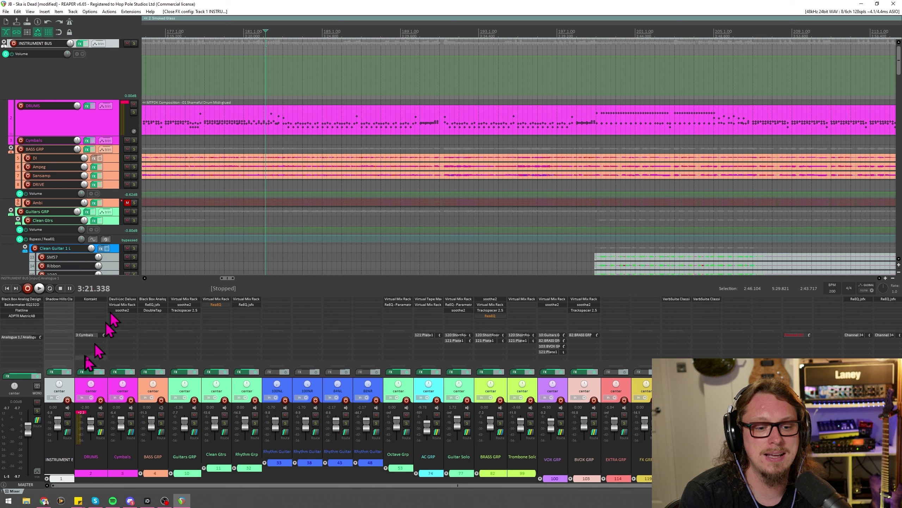
Recheck the Shadow Hills plugin, then reveal Rhythm Guitar 1 L's mic channels and select SM57.
click(92, 361)
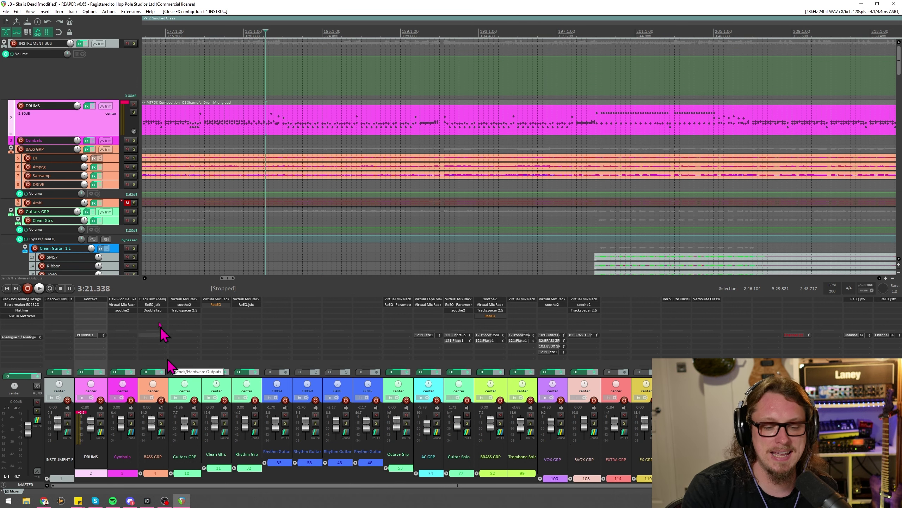
click(67, 341)
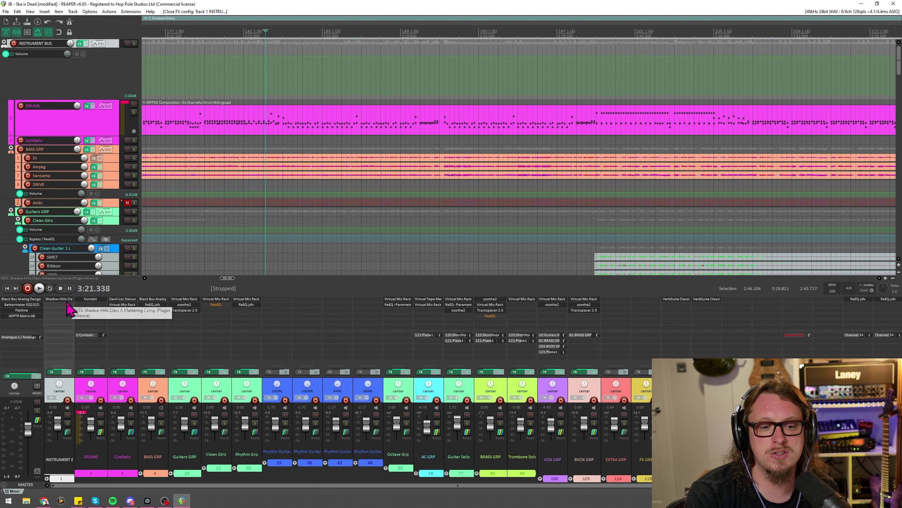
click(59, 298)
click(501, 70)
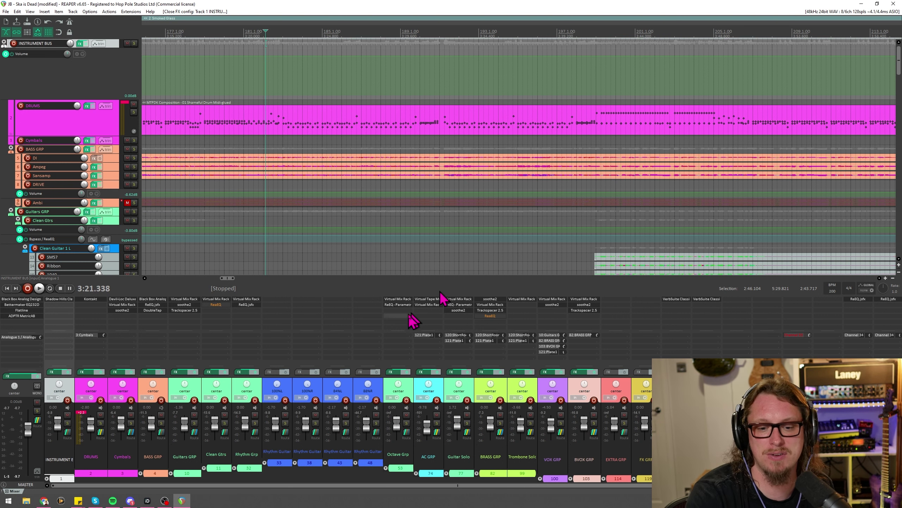
click(264, 462)
click(315, 459)
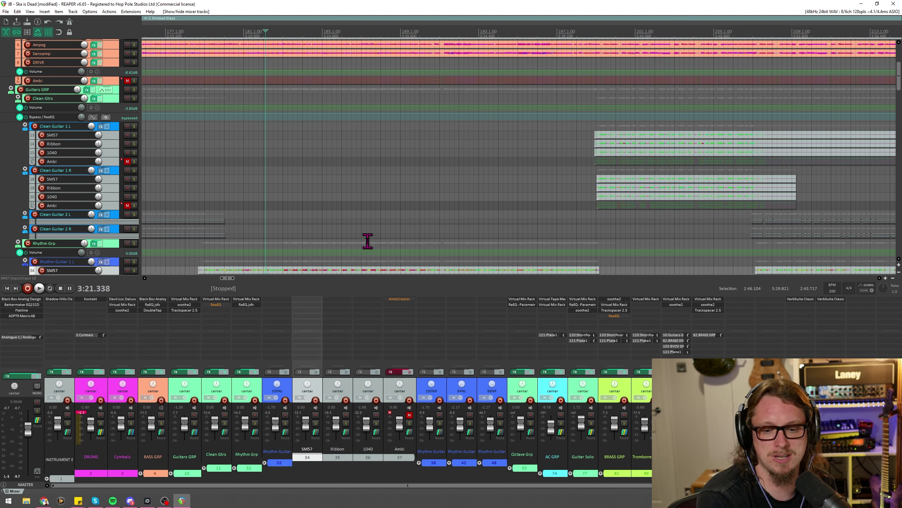
click(351, 391)
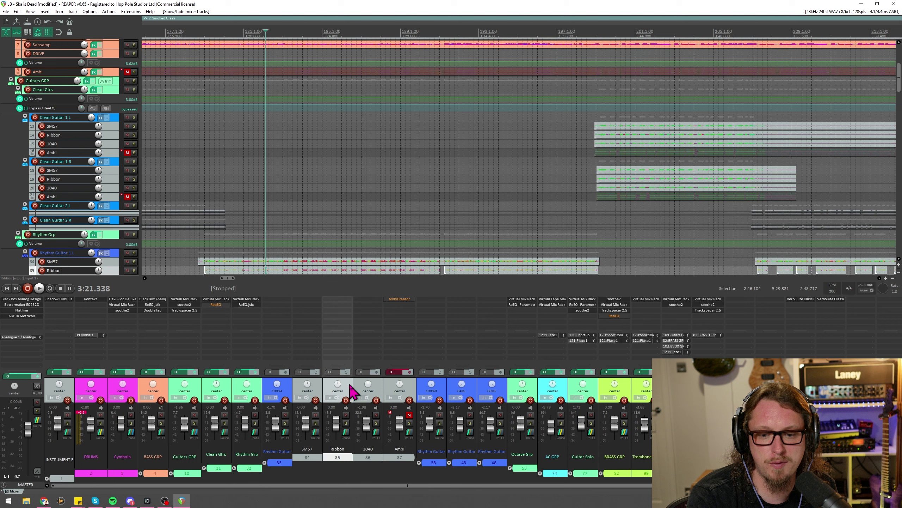
click(362, 392)
click(390, 387)
click(320, 390)
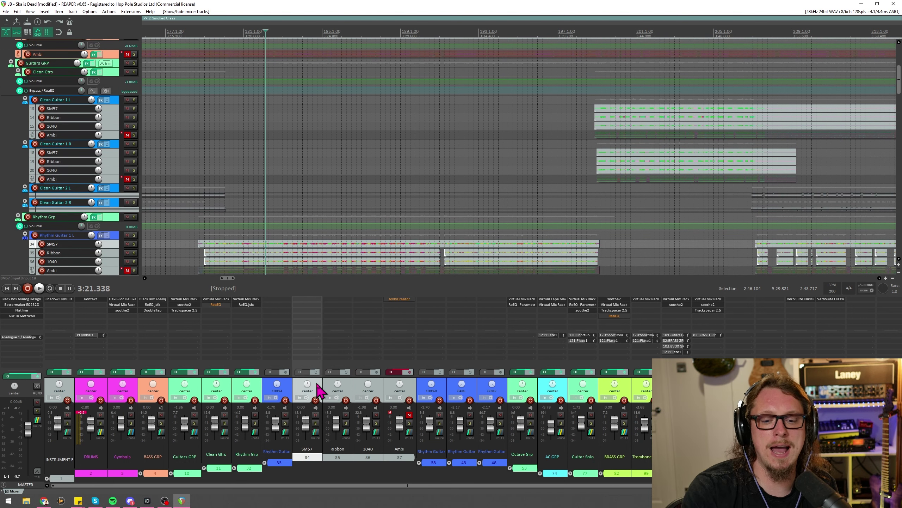
click(288, 386)
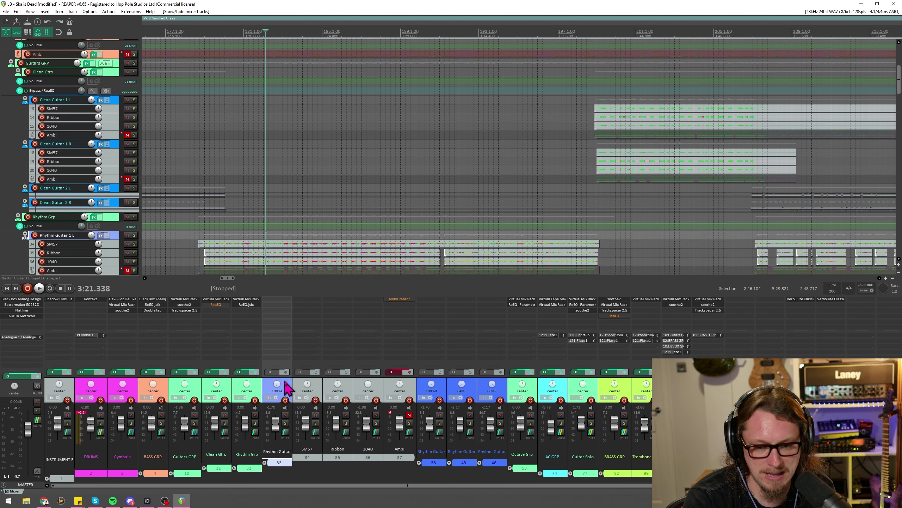
click(440, 387)
click(459, 388)
click(485, 389)
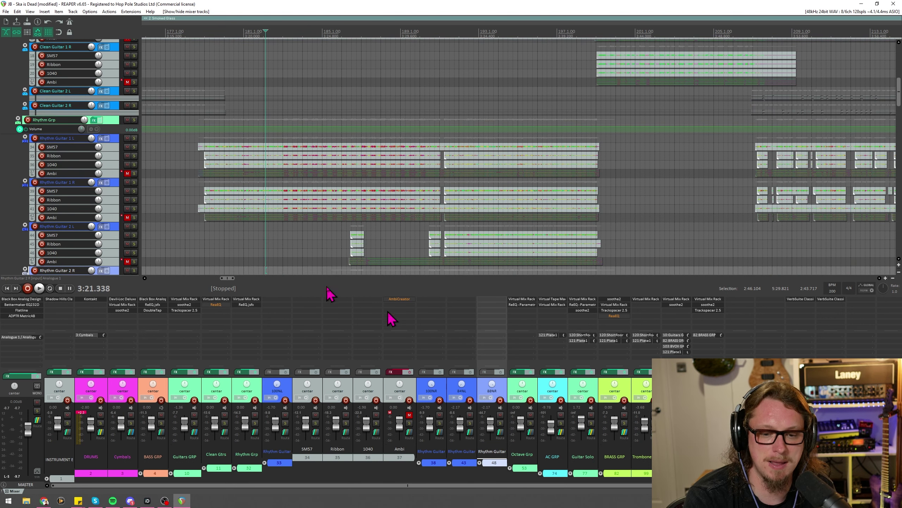
click(259, 389)
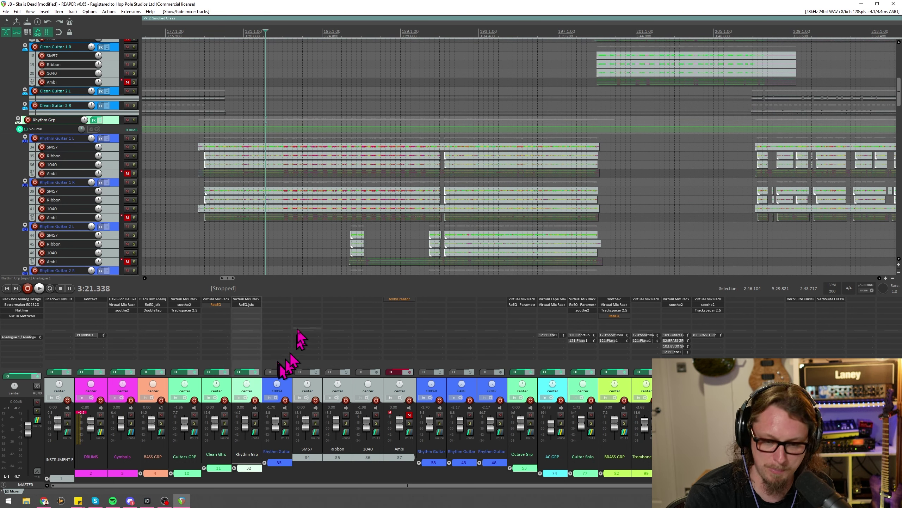
click(198, 389)
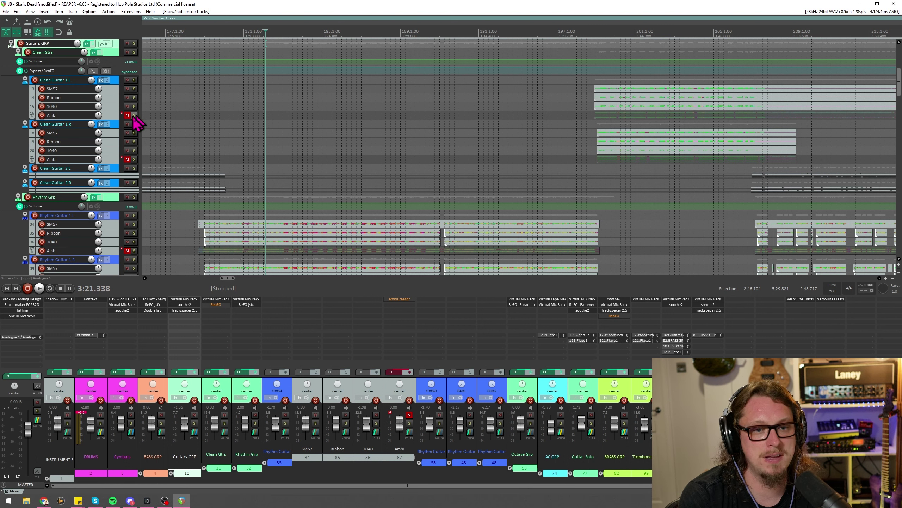
Hide the mixer with Ctrl+M so the arrange view fills the window.
scroll(332, 157, up, 4)
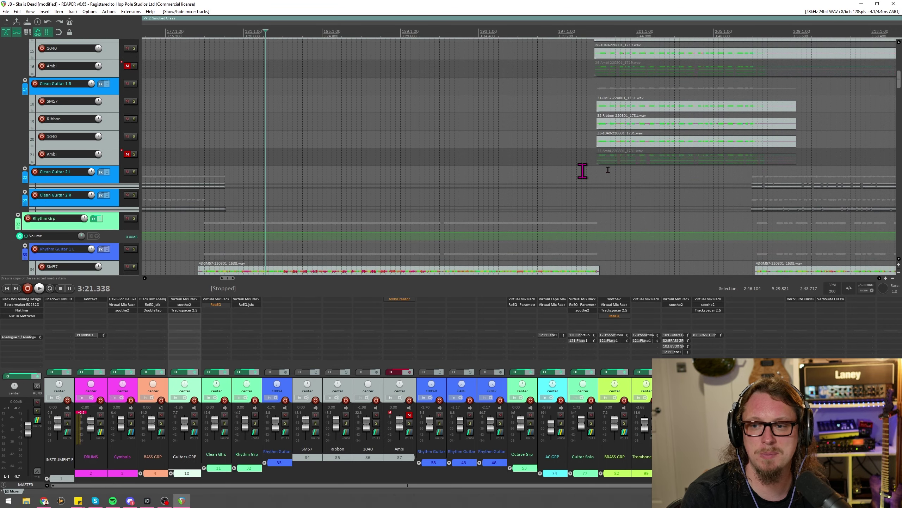
key(ctrl+m)
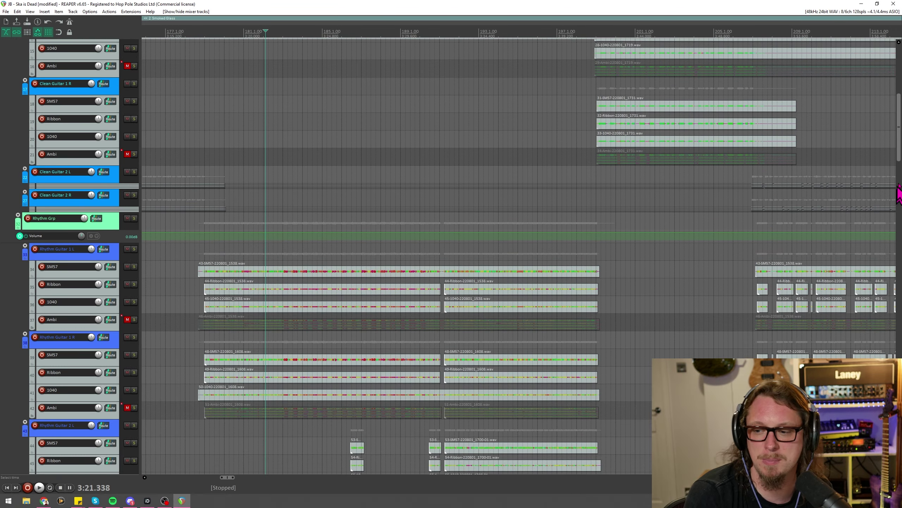
scroll(280, 182, down, 5)
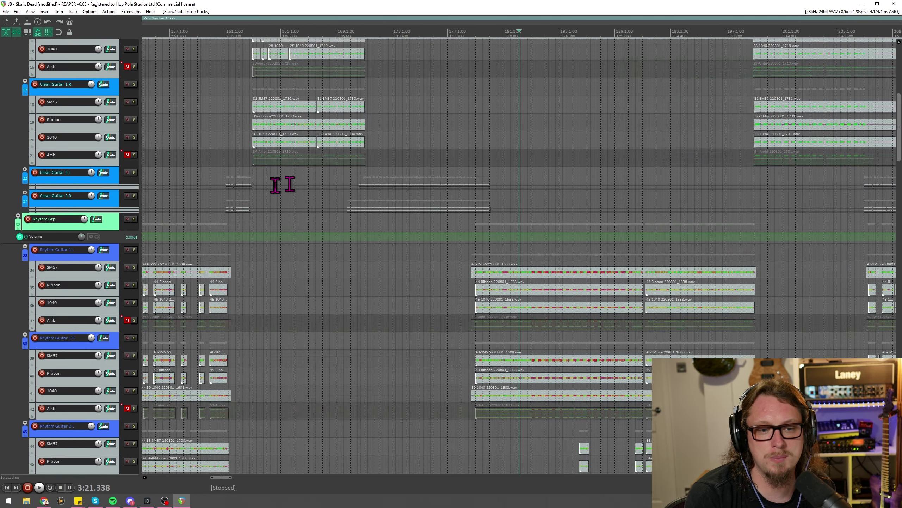
scroll(520, 181, down, 3)
scroll(588, 192, up, 3)
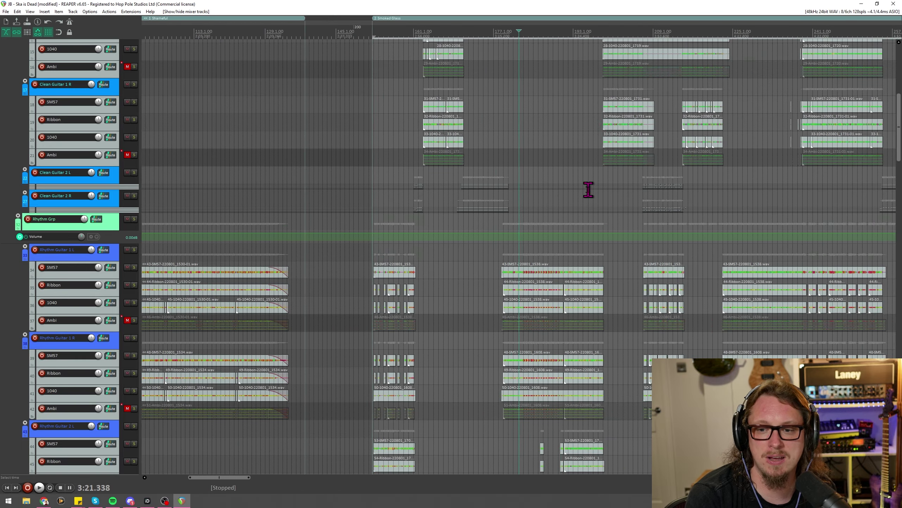
Expand Clean Guitar 2 L and 2 R to show their SM57, Ribbon, 1040 and Ambi tracks.
click(25, 170)
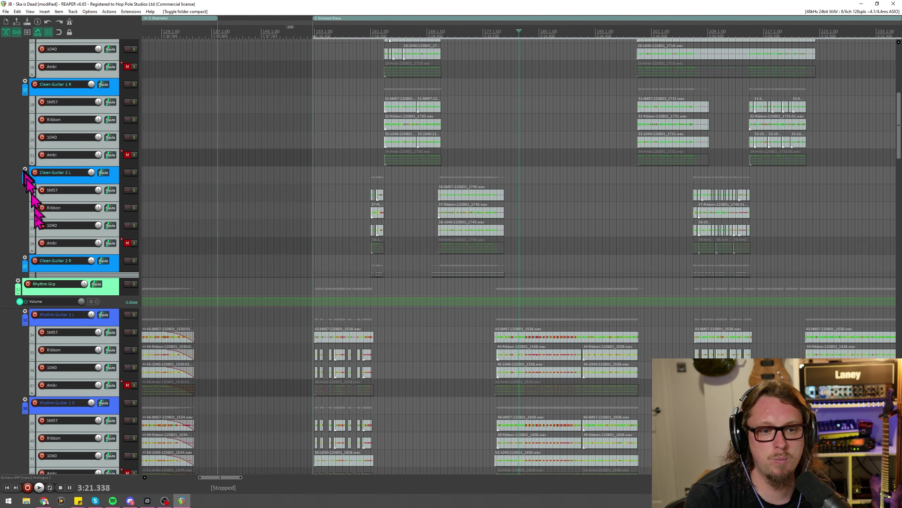
click(25, 258)
scroll(528, 192, up, 2)
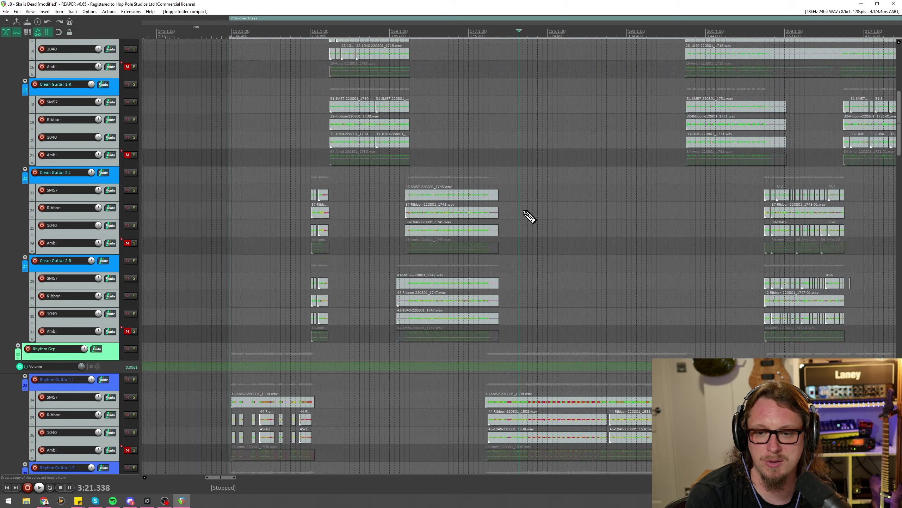
scroll(527, 217, up, 2)
scroll(387, 192, down, 4)
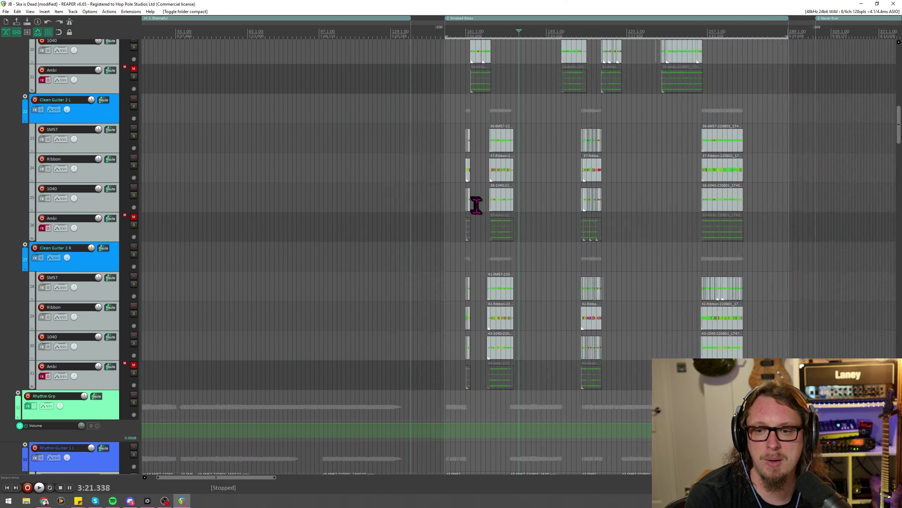
scroll(477, 206, down, 3)
scroll(479, 215, up, 3)
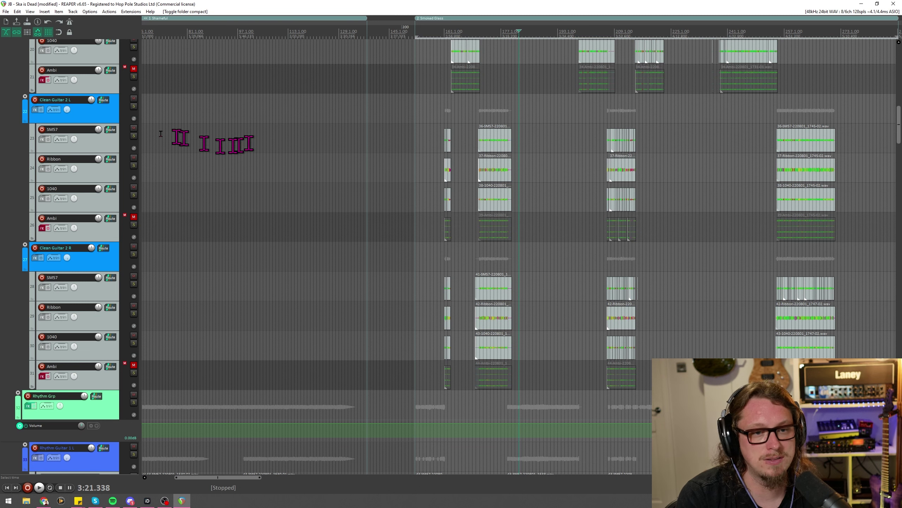
Fully hide the mic tracks under Clean Guitar 2 L and Clean Guitar 2 R.
click(90, 116)
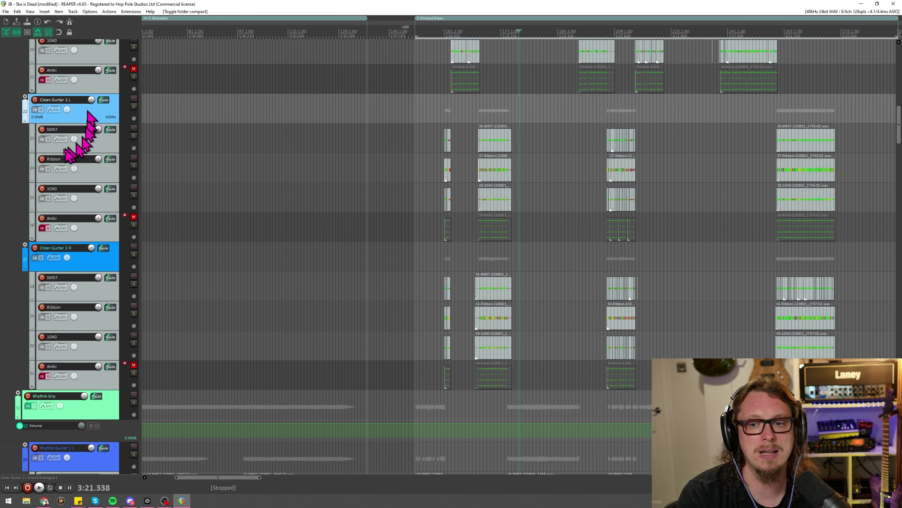
click(26, 97)
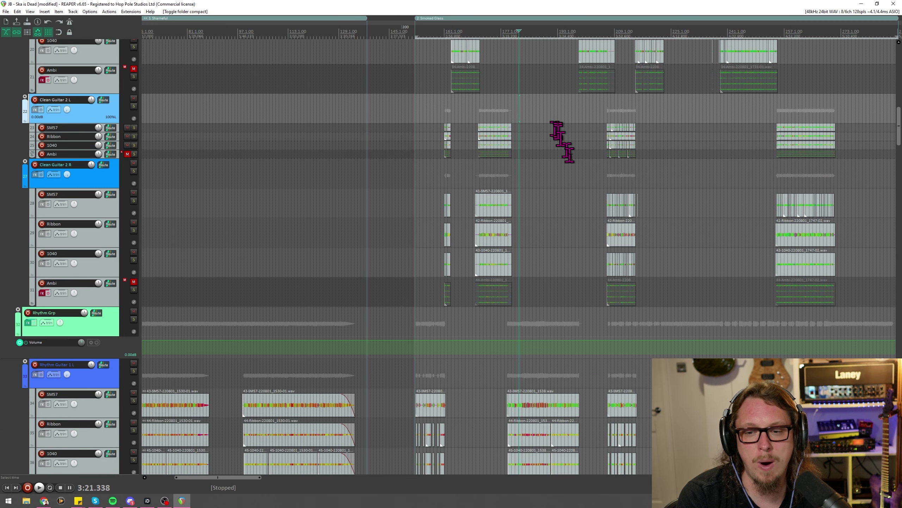
click(25, 96)
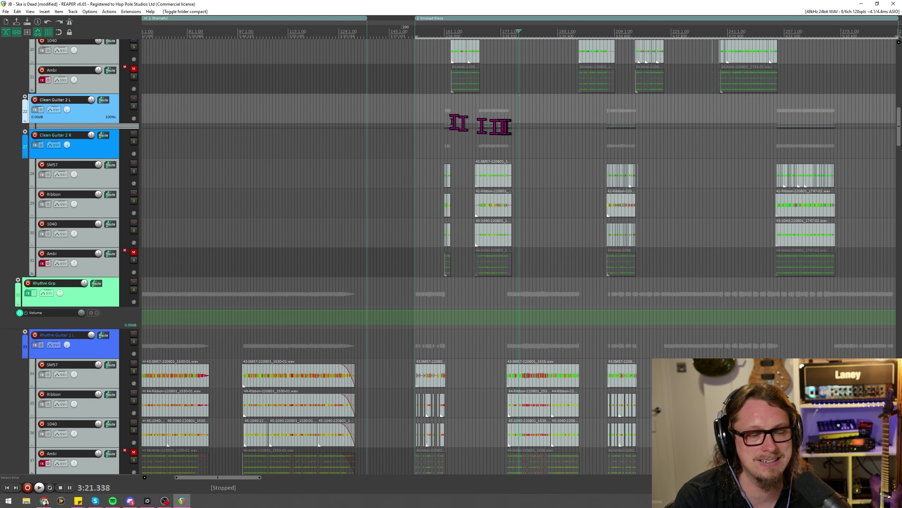
click(25, 131)
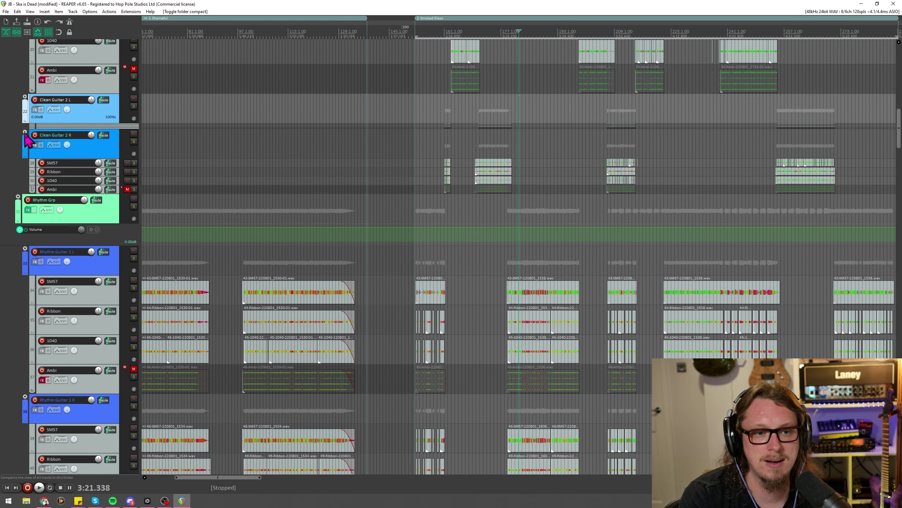
click(25, 132)
scroll(497, 150, down, 3)
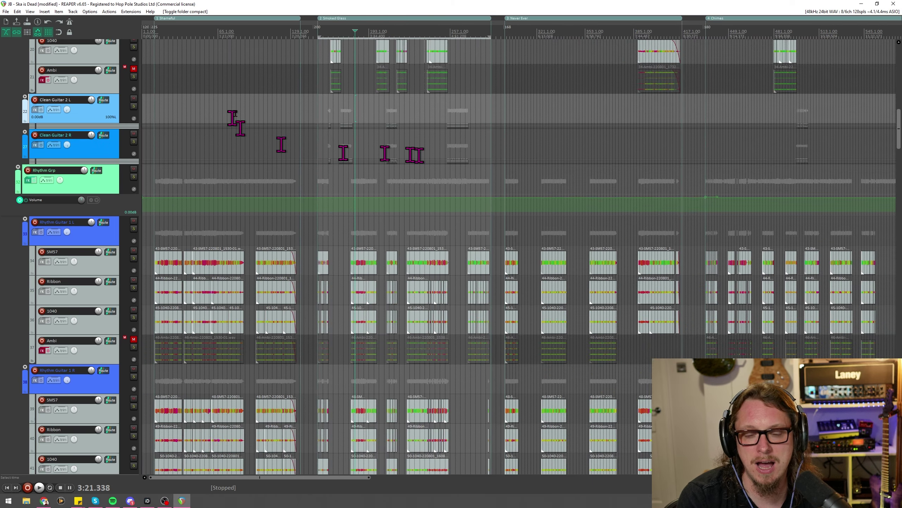
scroll(319, 134, down, 3)
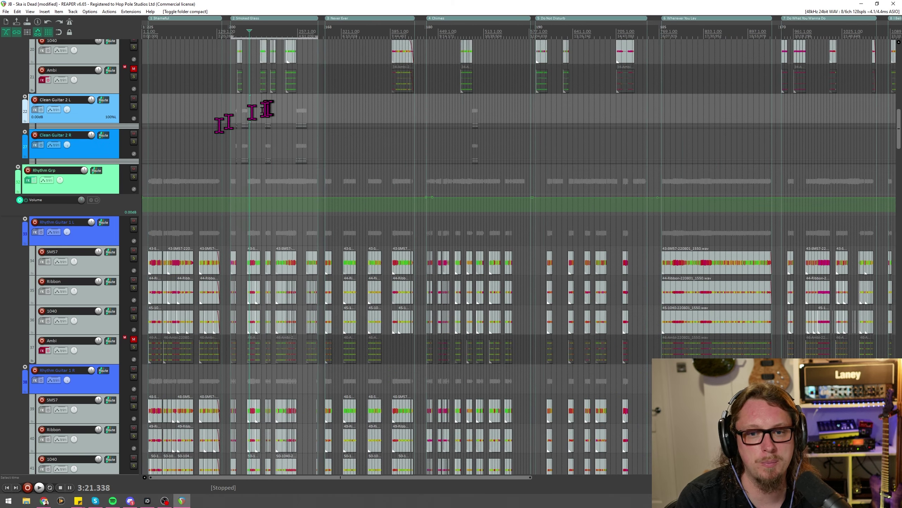
scroll(220, 123, up, 2)
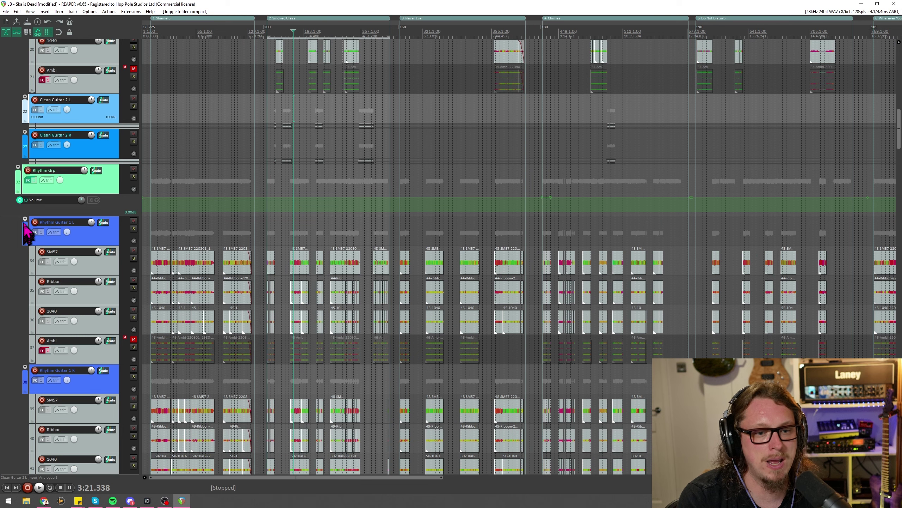
Compact the child tracks of Rhythm Guitar 1 L, 1 R, 2 L, 2 R and Clean Guitar 1 L, 1 R.
click(25, 220)
click(25, 255)
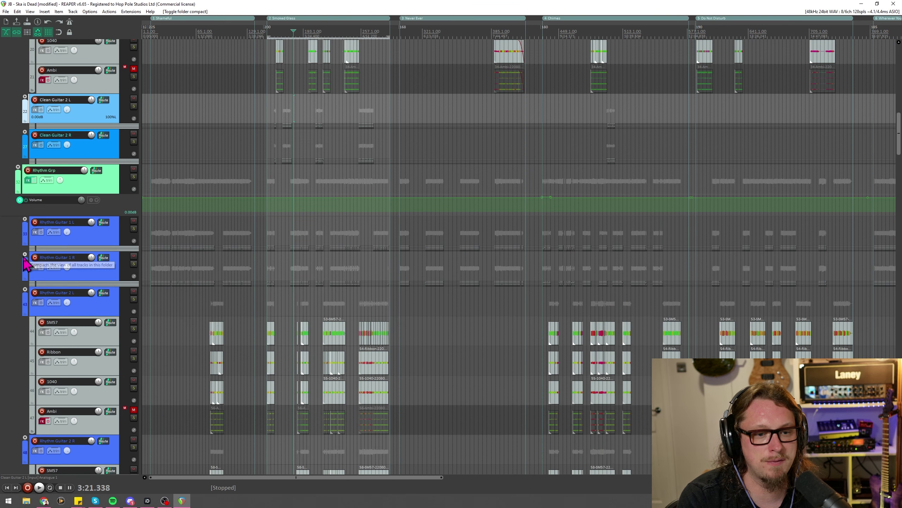
click(25, 290)
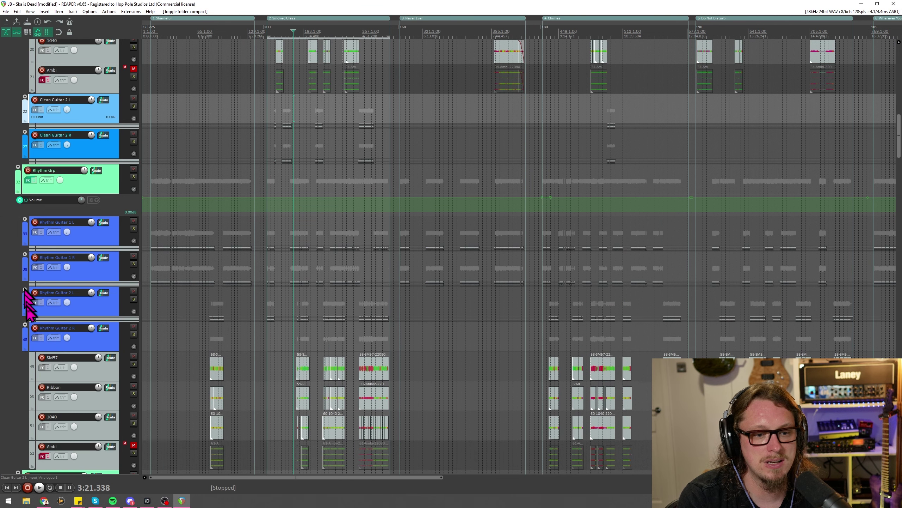
click(25, 325)
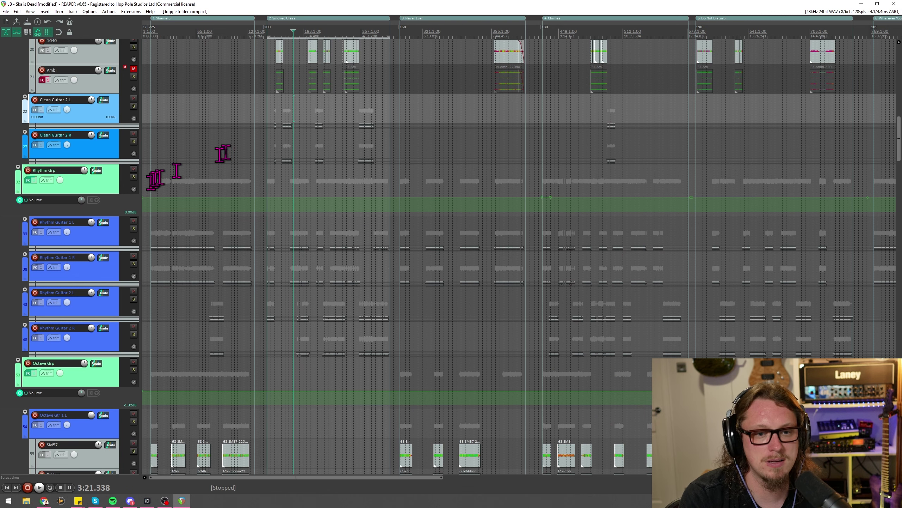
scroll(264, 151, down, 5)
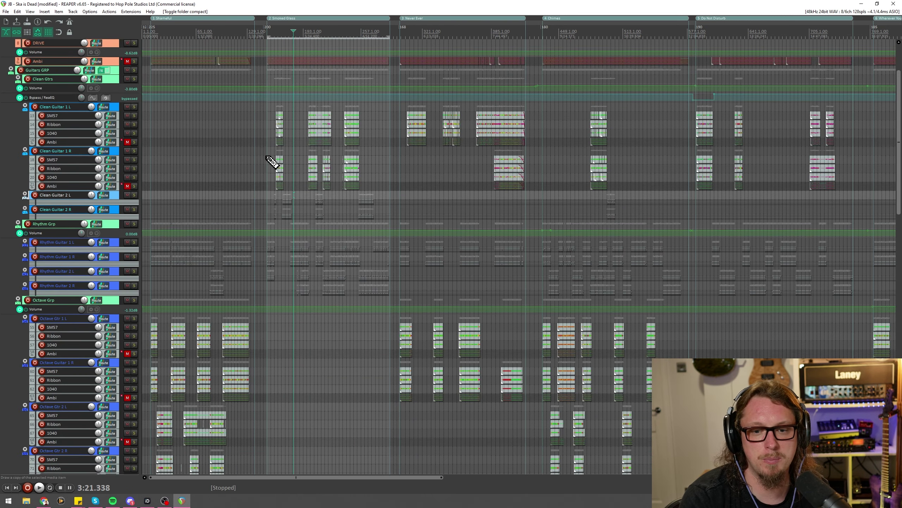
click(26, 107)
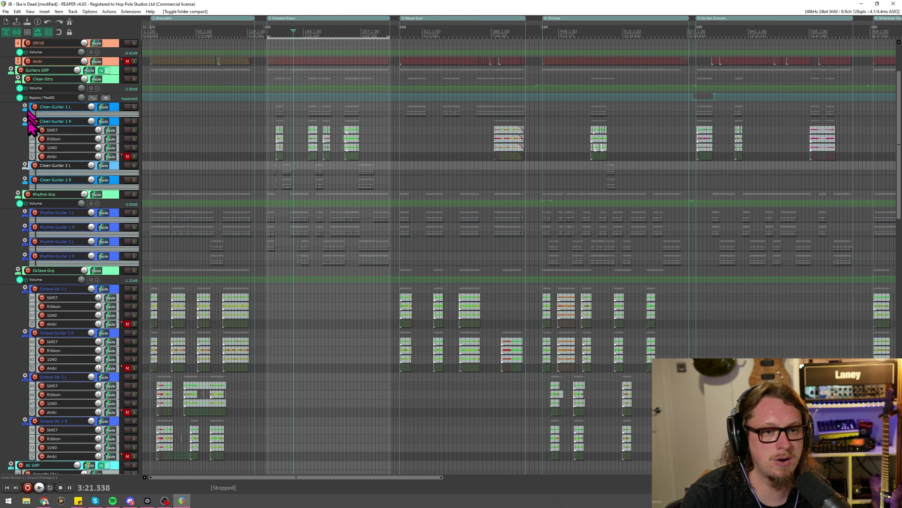
click(25, 120)
scroll(288, 207, down, 2)
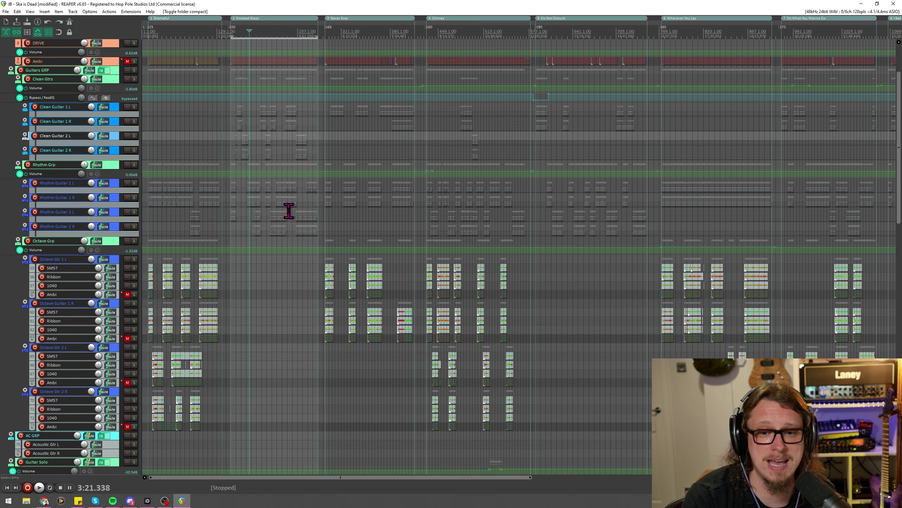
Compact the mic tracks under all four Octave guitar tracks and set play position near 6:21.
click(25, 257)
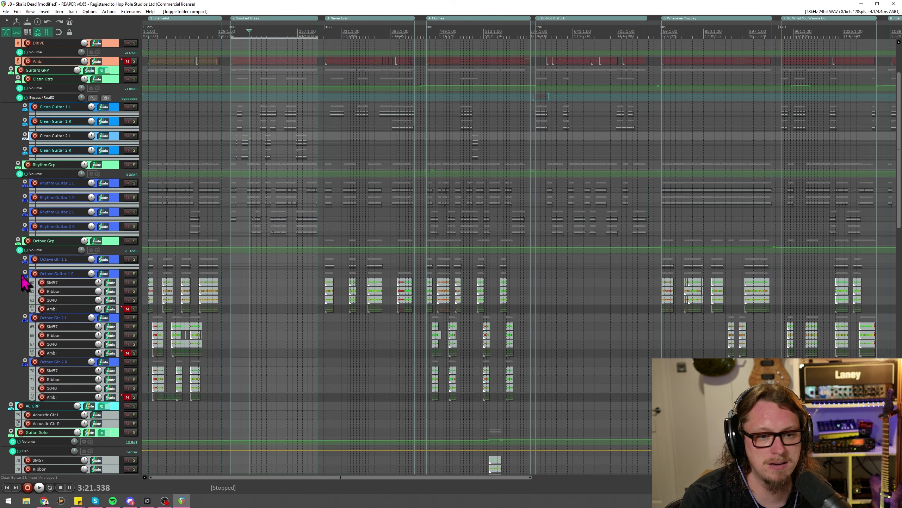
click(25, 272)
click(25, 287)
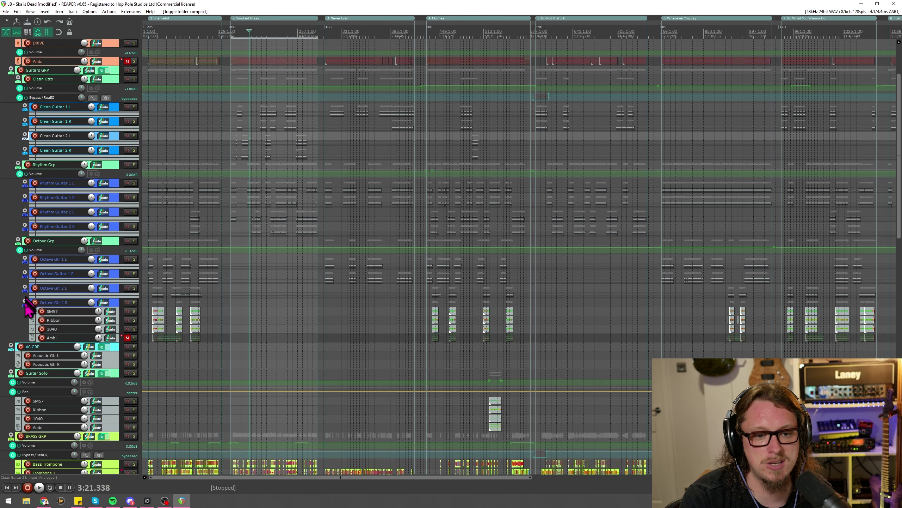
click(25, 301)
scroll(320, 276, down, 2)
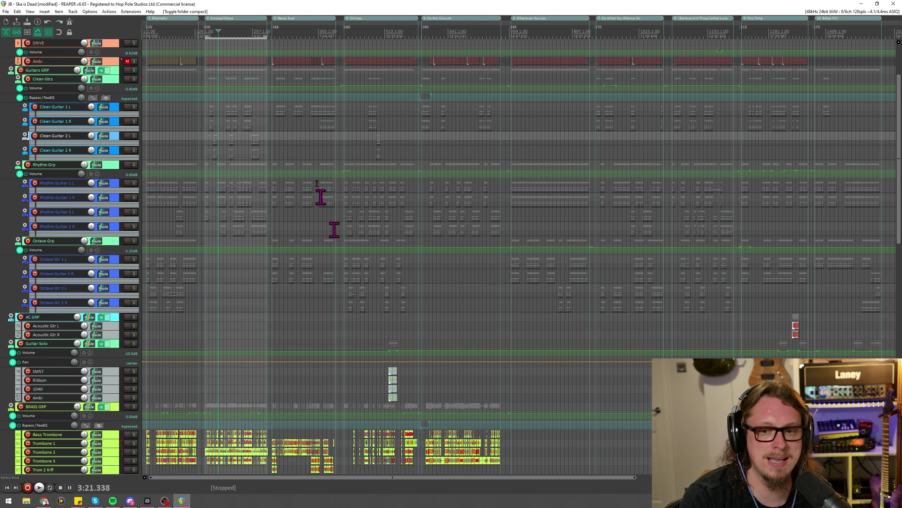
click(286, 40)
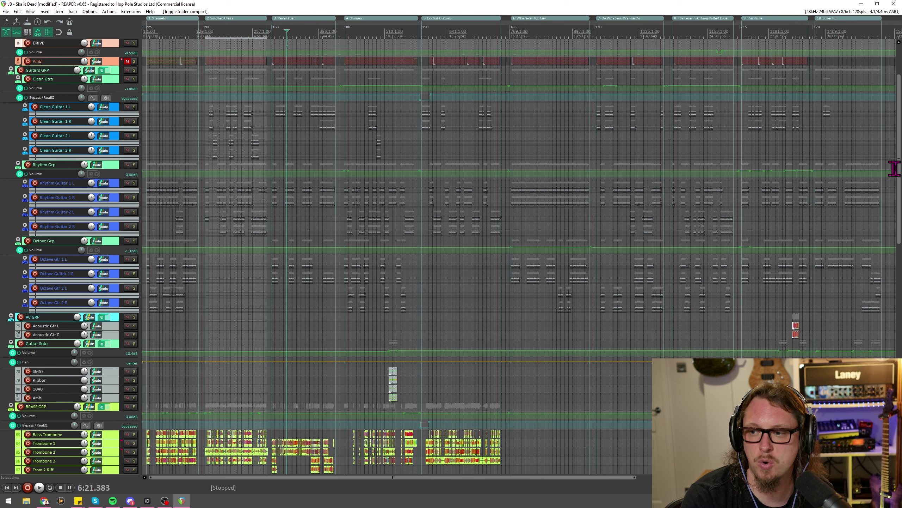
scroll(894, 169, up, 3)
scroll(894, 169, down, 8)
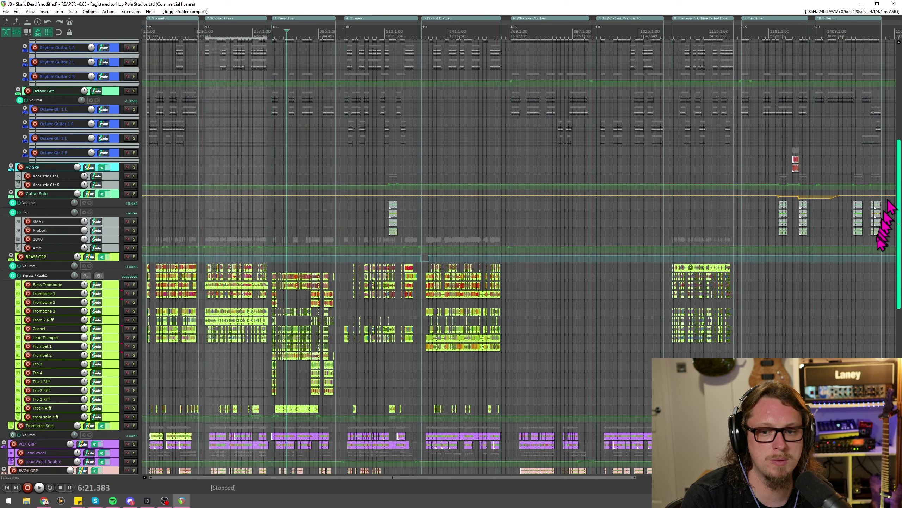
scroll(883, 199, up, 6)
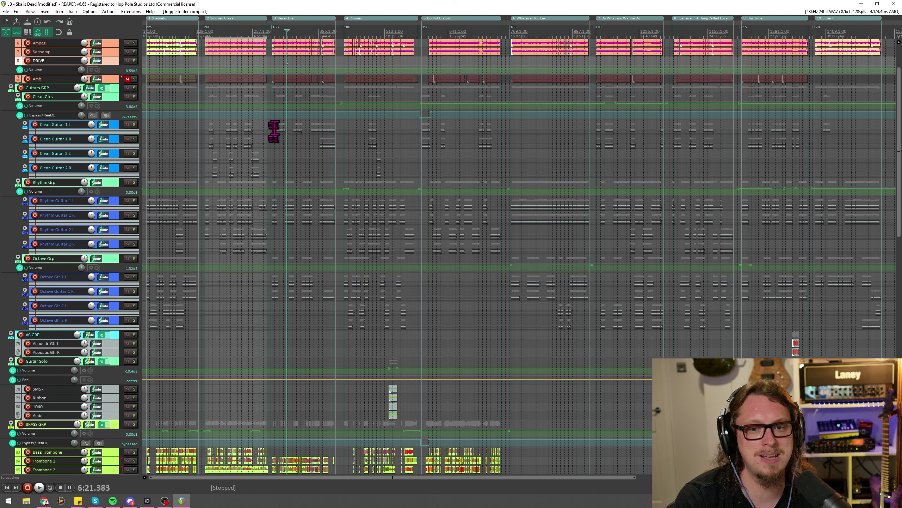
drag(274, 123, 425, 335)
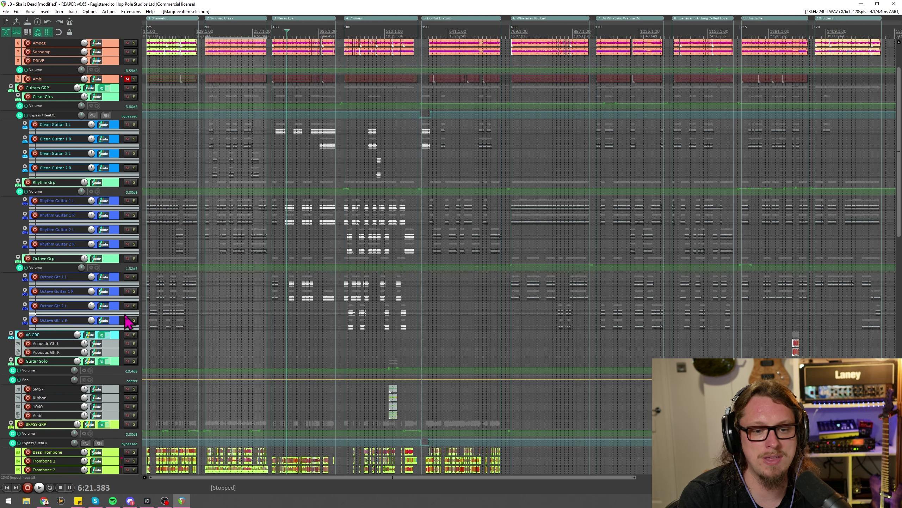
click(281, 327)
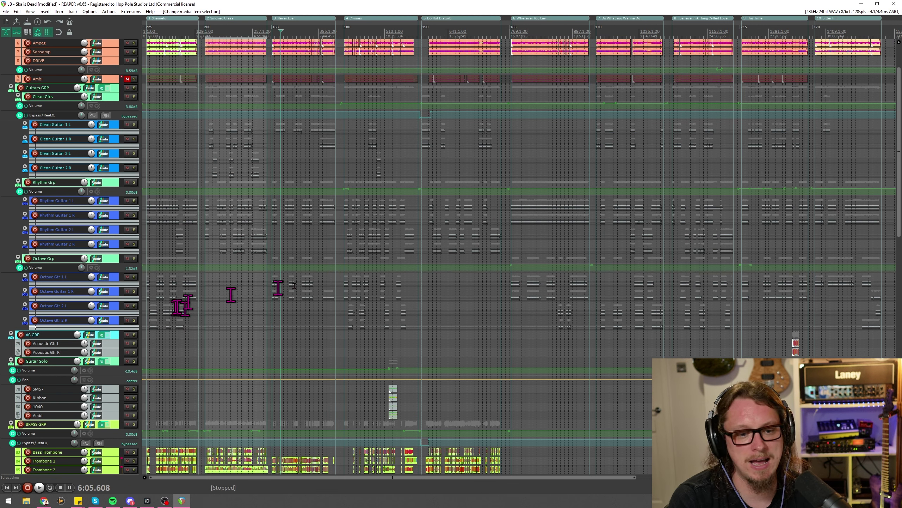
Cycle Rhythm Guitar 1 L's folder state until its mic tracks are fully hidden.
click(24, 199)
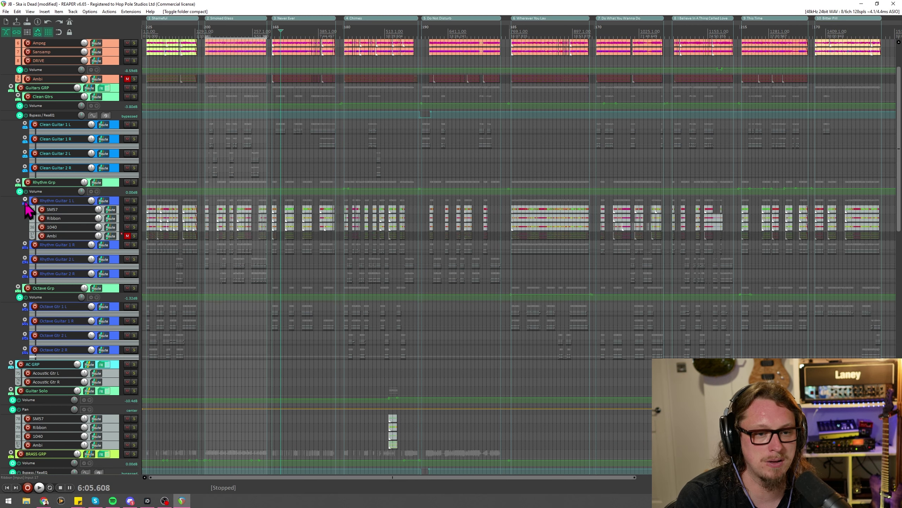
click(25, 199)
click(25, 200)
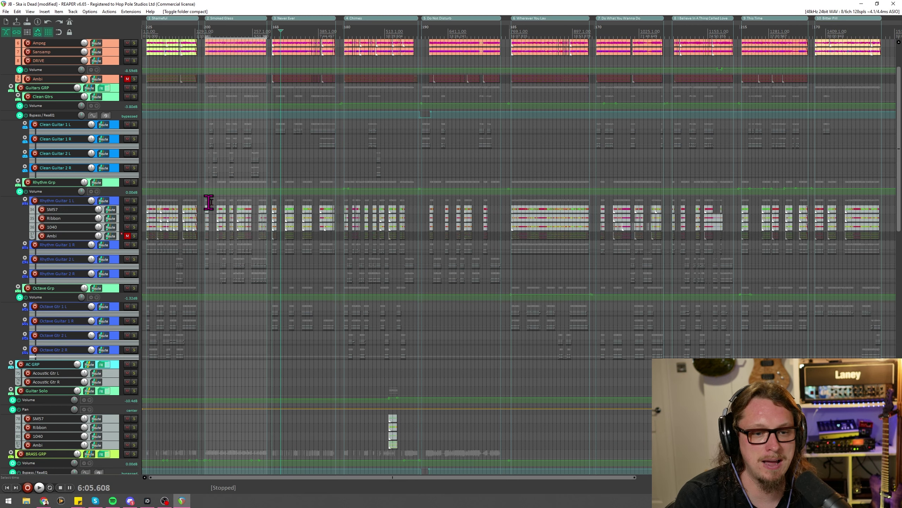
scroll(302, 196, up, 3)
scroll(307, 167, up, 3)
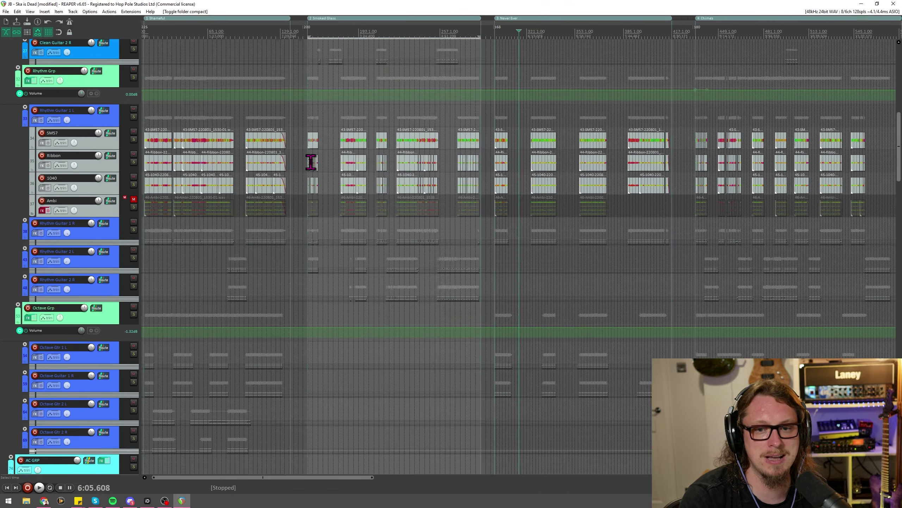
scroll(313, 160, up, 3)
scroll(611, 64, up, 8)
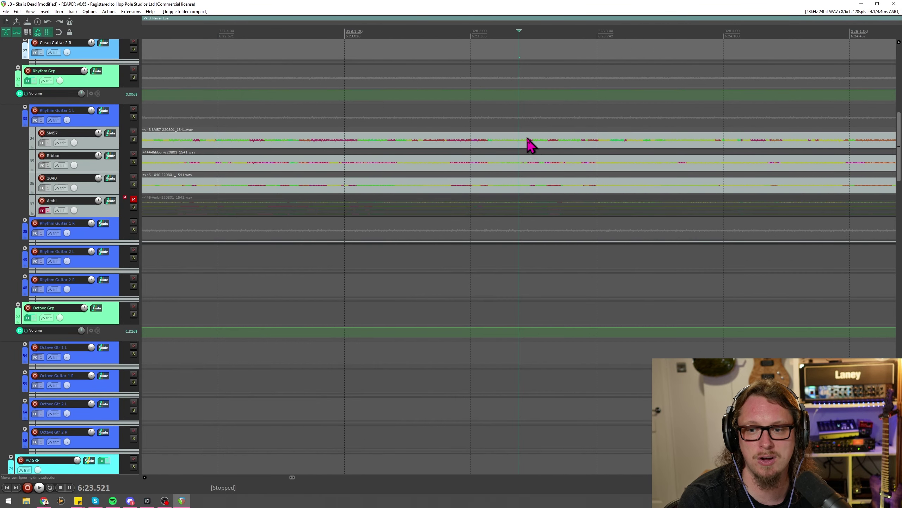
scroll(521, 176, down, 10)
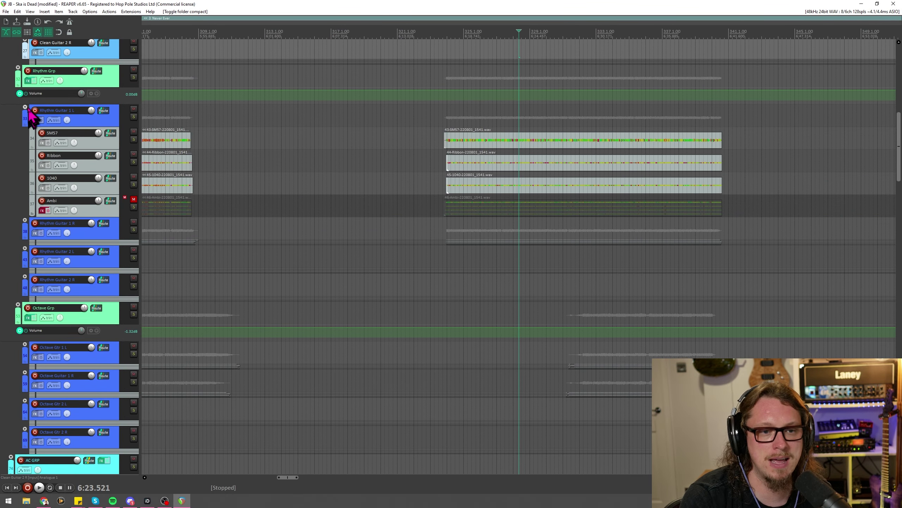
click(25, 108)
click(25, 107)
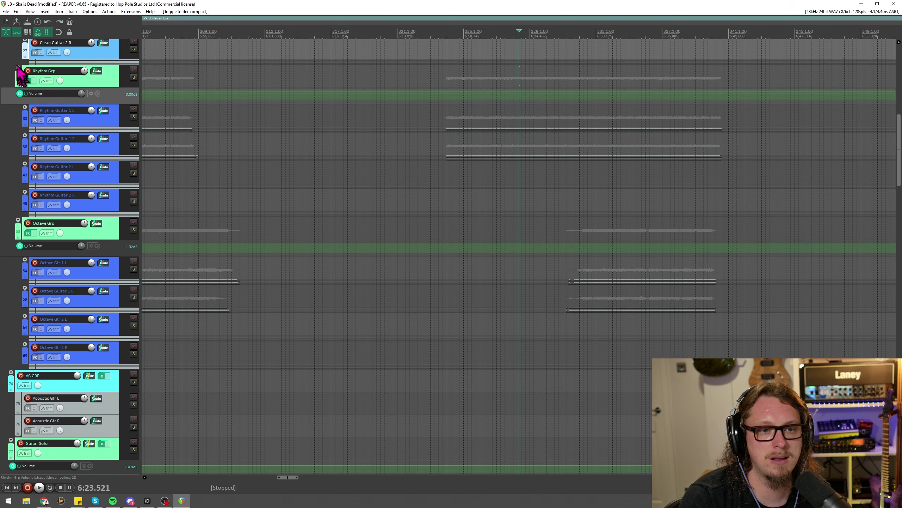
Shrink all tracks to minimum height and show the mixer with Ctrl+M.
click(18, 68)
scroll(426, 160, down, 5)
scroll(569, 177, down, 4)
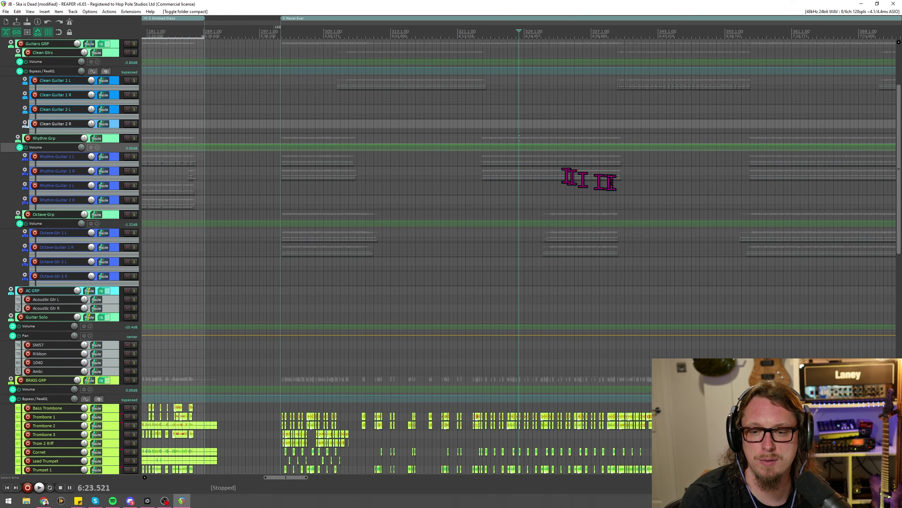
scroll(533, 188, down, 8)
scroll(404, 195, down, 3)
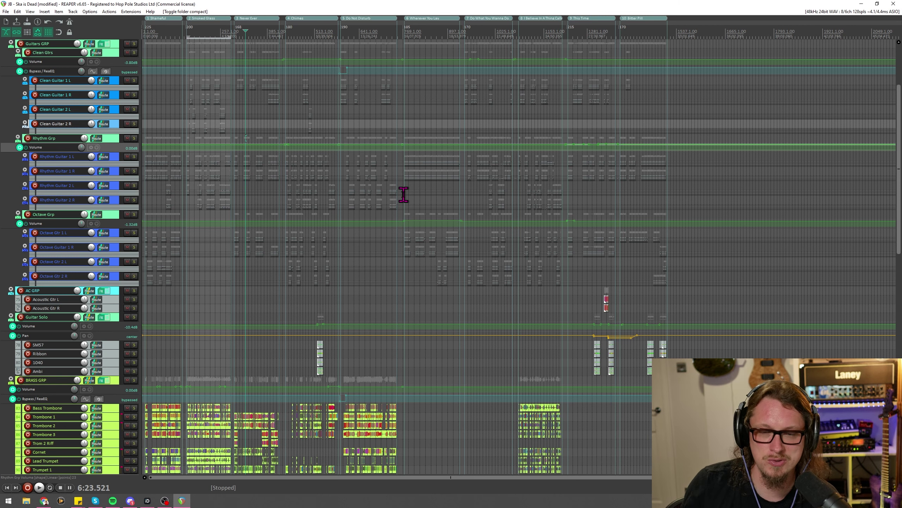
key(ctrl+m)
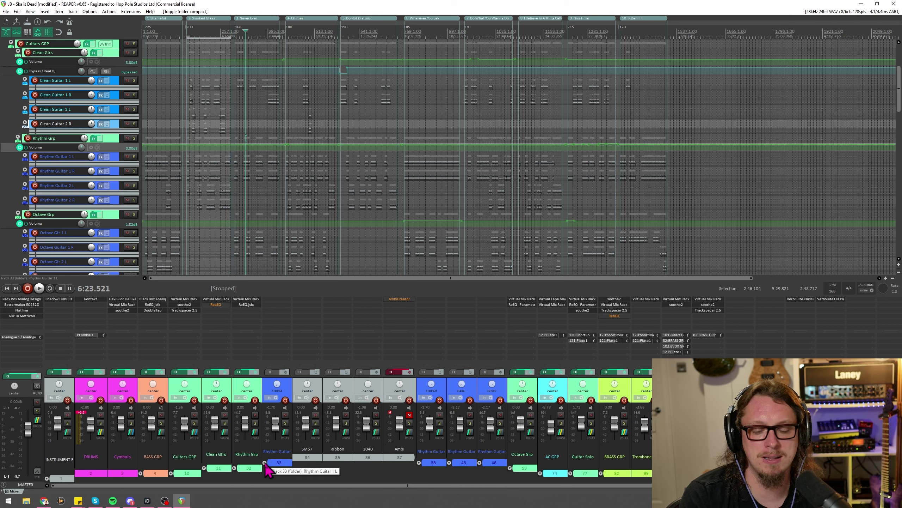
Collapse the Rhythm Guitar 1 L, Rhythm Grp and Guitars GRP folders in the mixer.
click(264, 462)
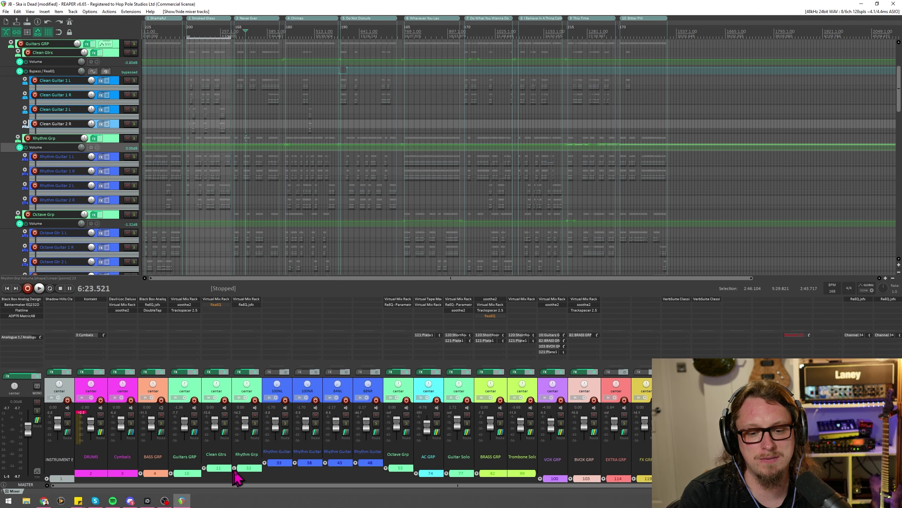
click(234, 469)
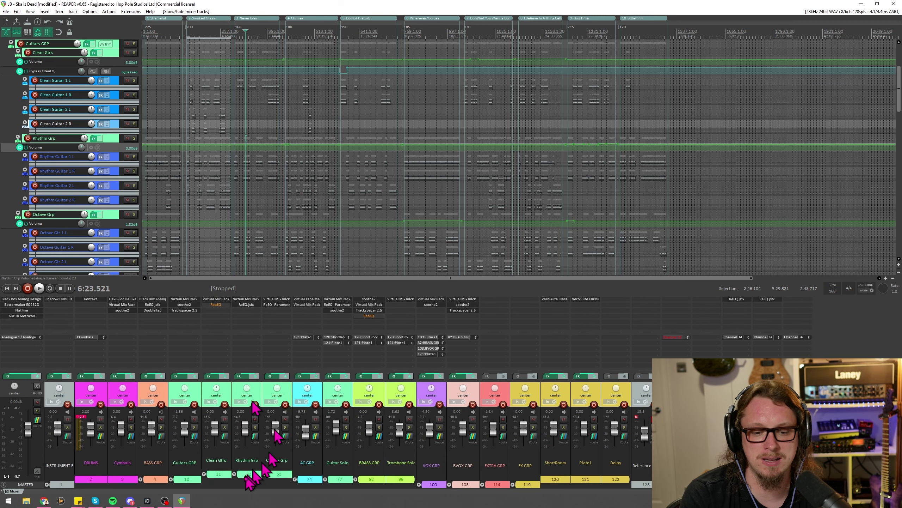
click(171, 479)
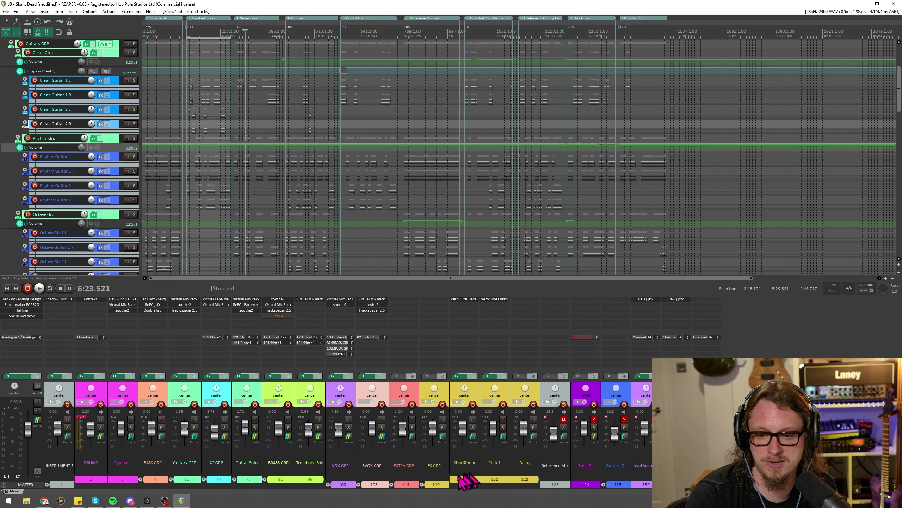
click(434, 484)
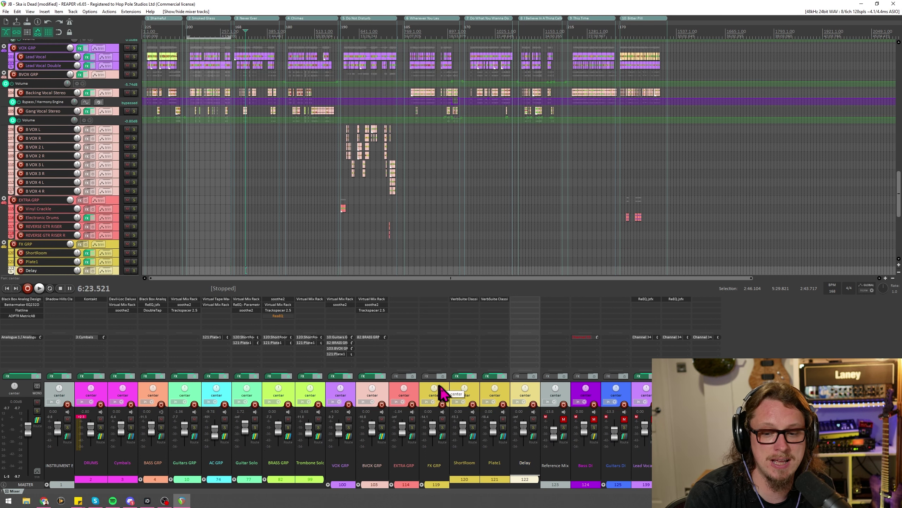
click(408, 391)
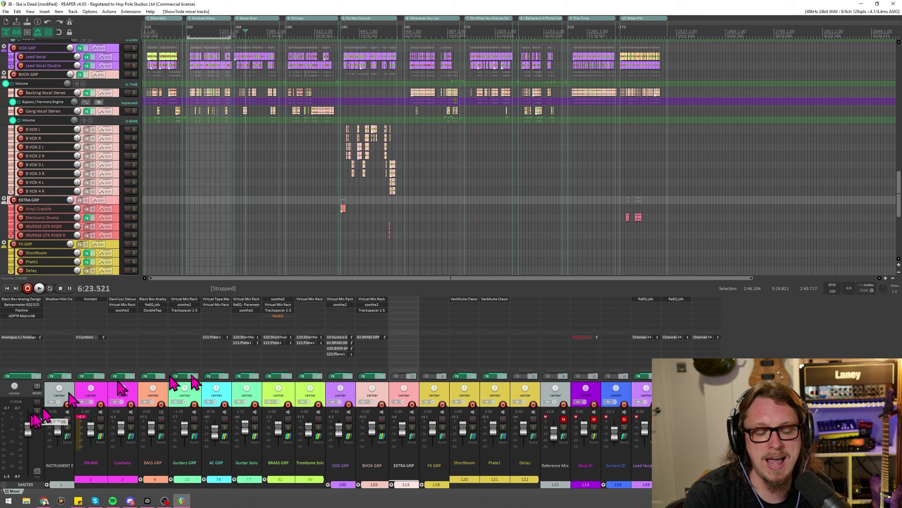
click(171, 479)
click(171, 479)
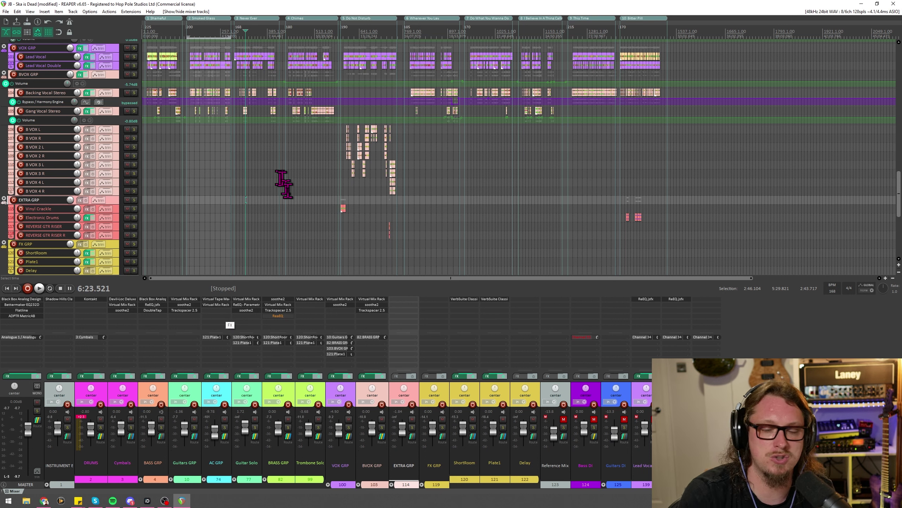
click(265, 479)
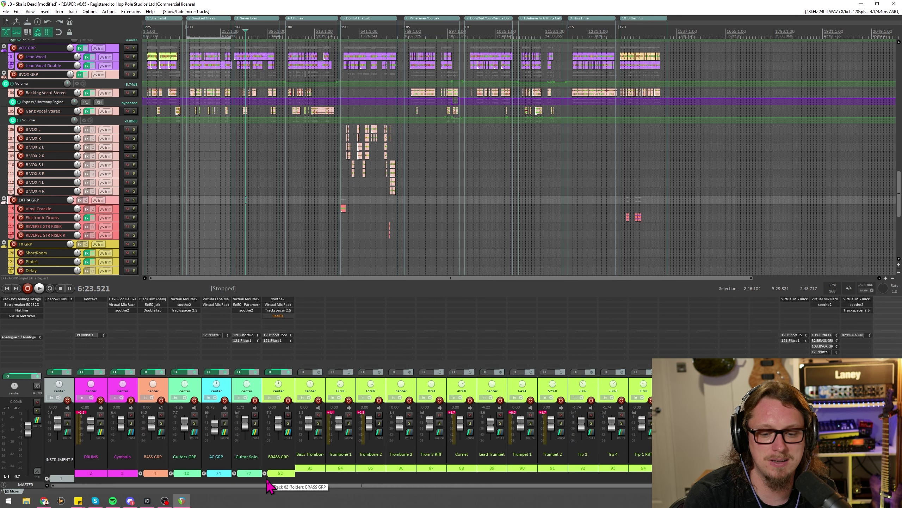
click(321, 389)
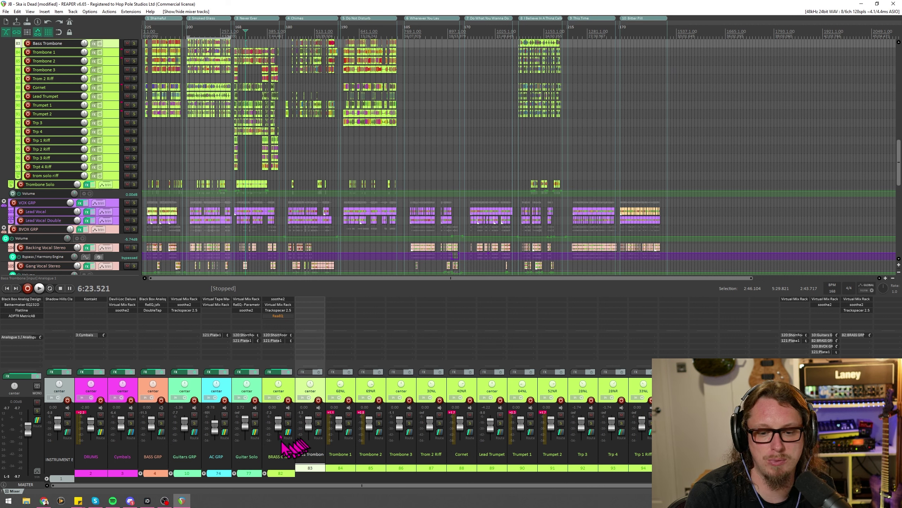
click(265, 473)
click(292, 393)
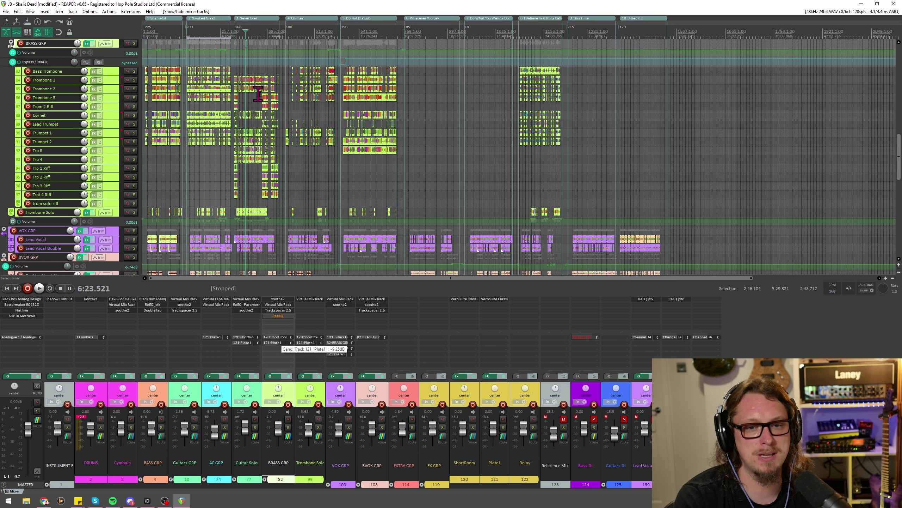
scroll(259, 73, up, 3)
click(273, 39)
scroll(334, 66, up, 10)
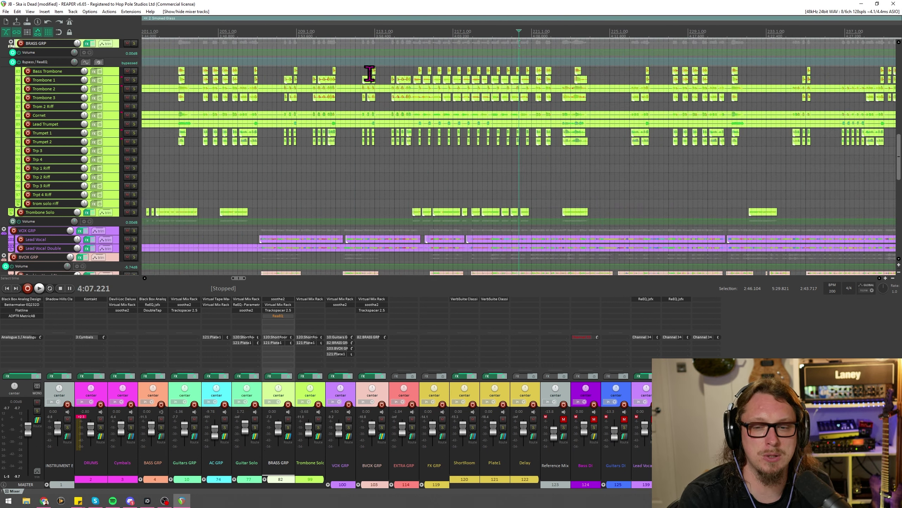
scroll(403, 75, down, 3)
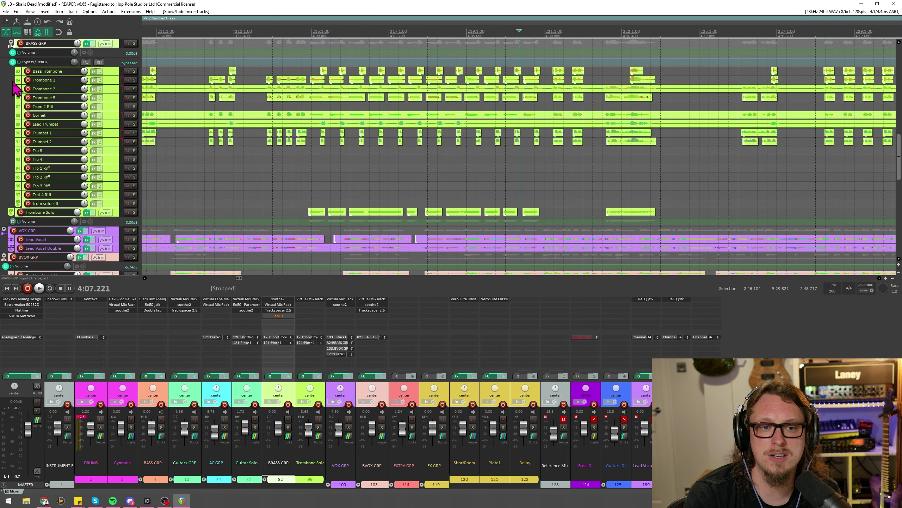
scroll(900, 140, up, 2)
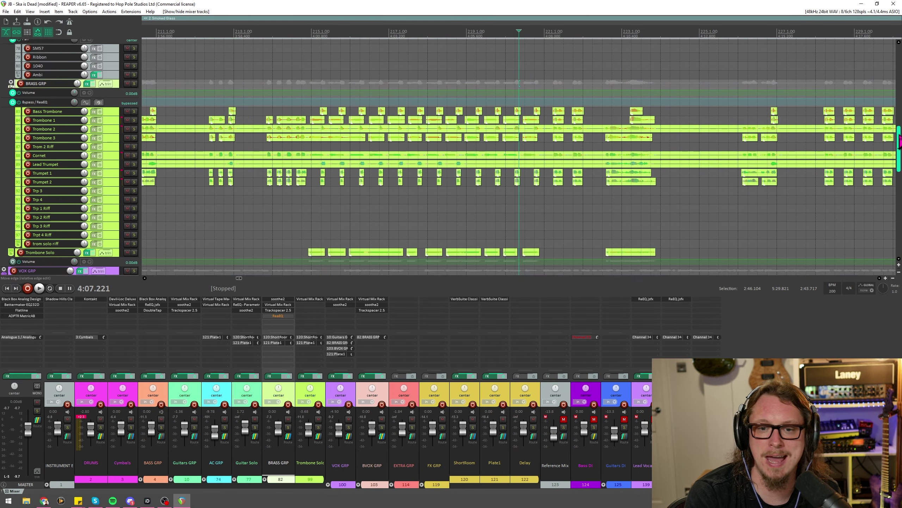
drag(900, 141, 900, 141)
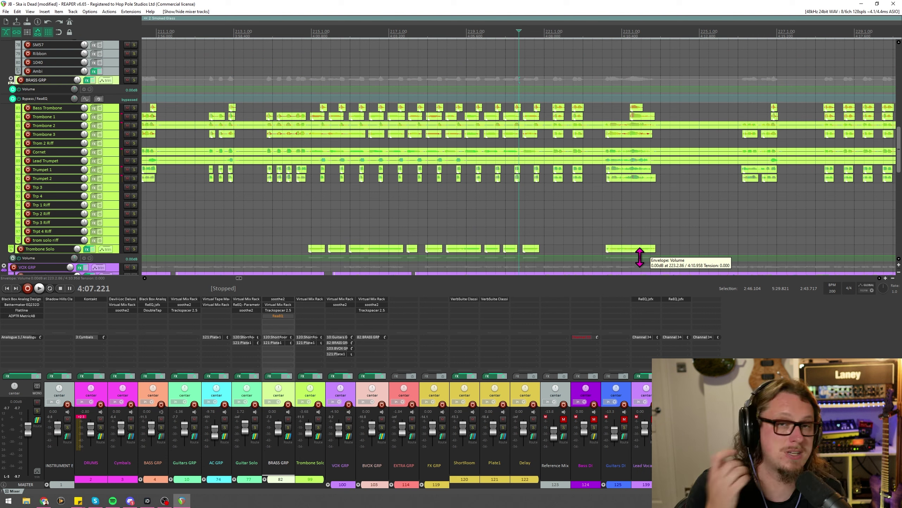